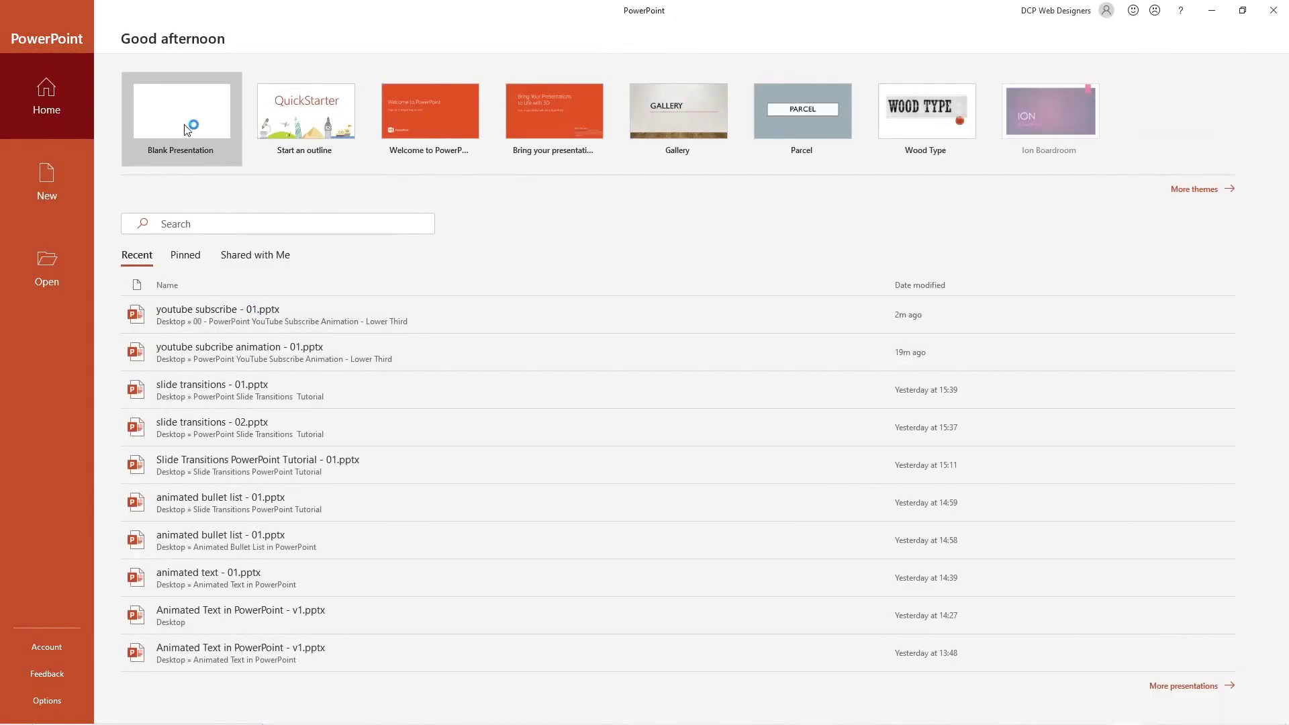
# Create a blank presentation, delete its title and subtitle placeholders, and narrow the thumbnail pane.
pyautogui.click(184, 127)
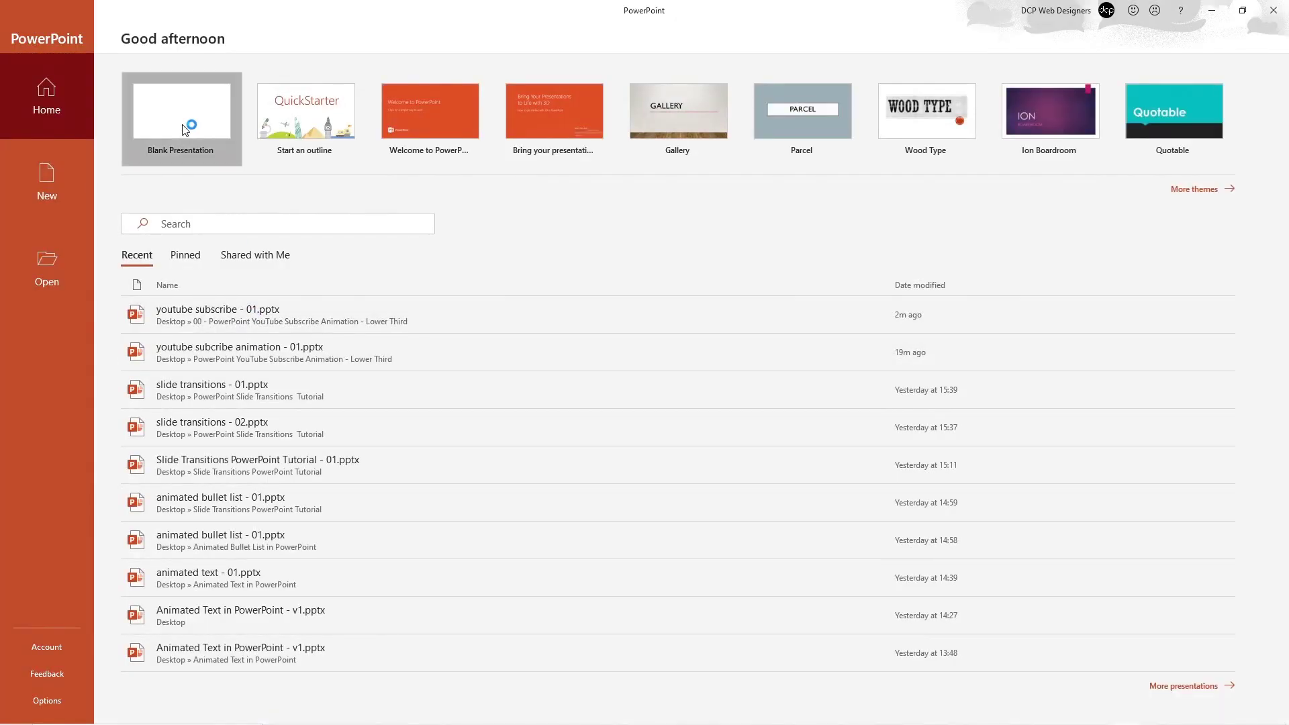
pyautogui.hotkey('ctrl', 'a')
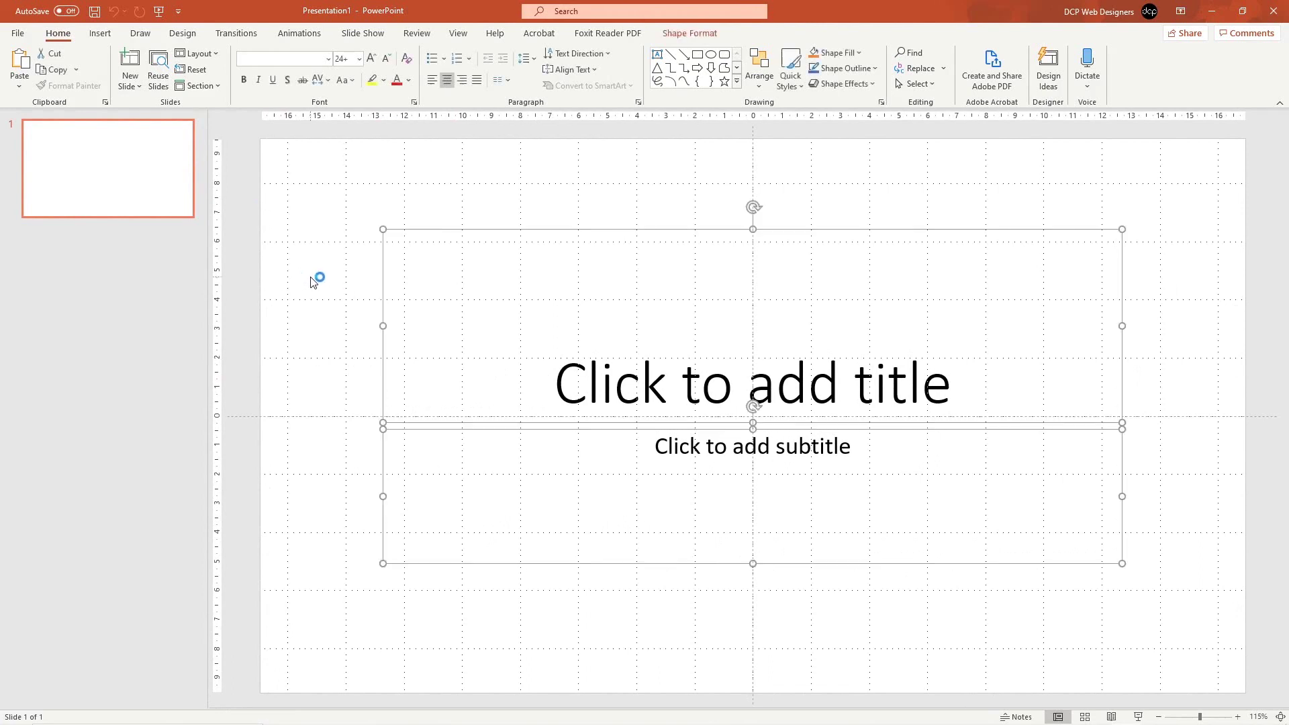
pyautogui.press('Delete')
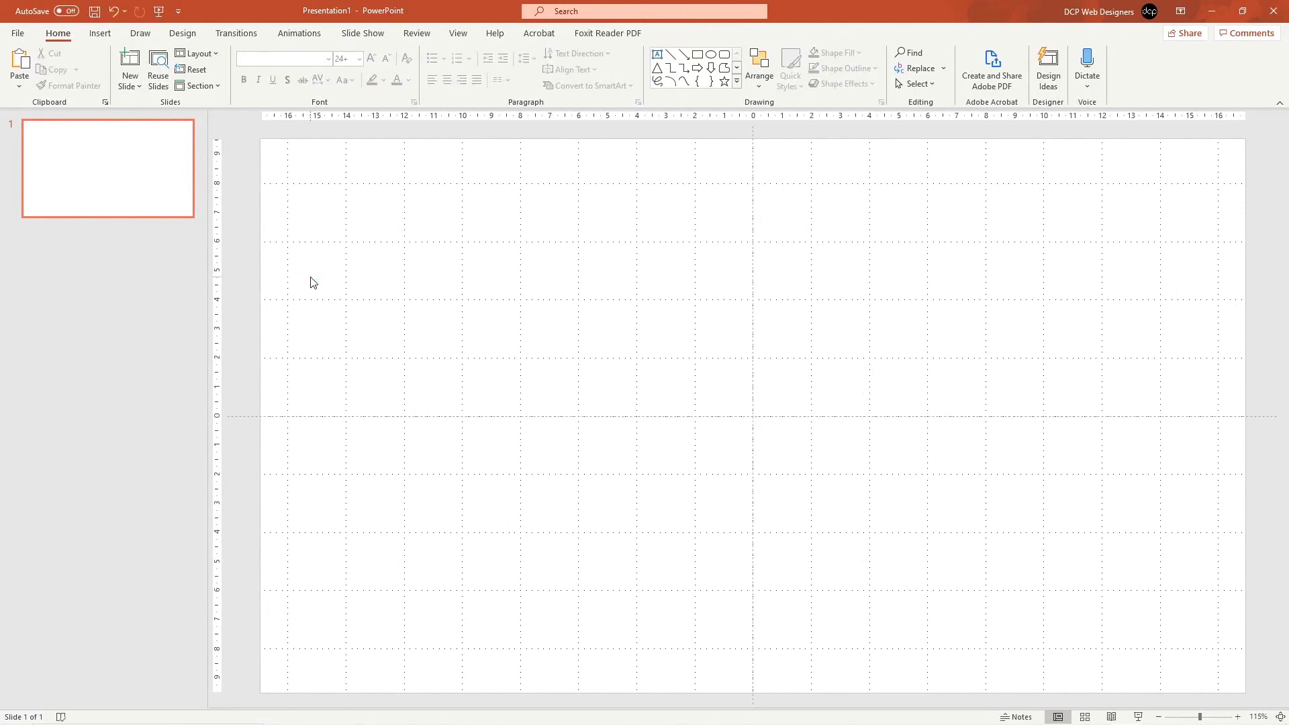
pyautogui.moveTo(206, 260); pyautogui.dragTo(52, 259)
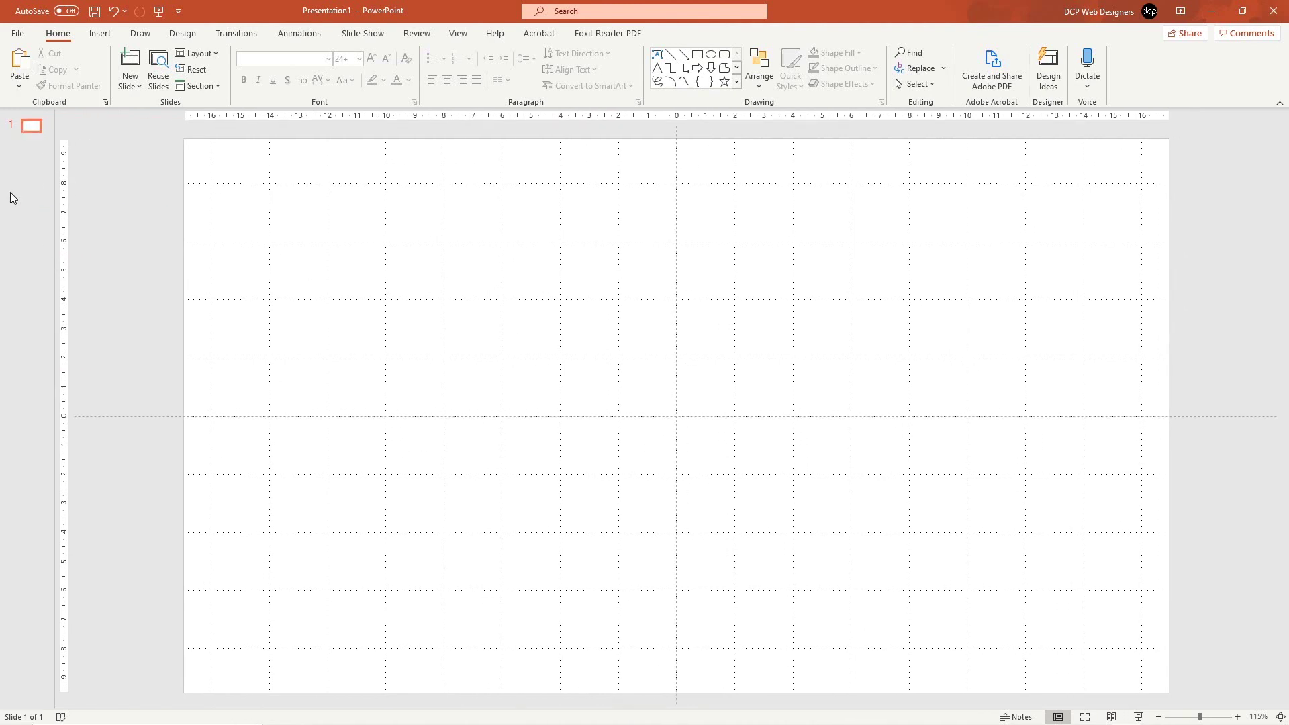
# Save it over youtube subscribe - 01.pptx in the Desktop subscribe animation folder.
pyautogui.click(18, 35)
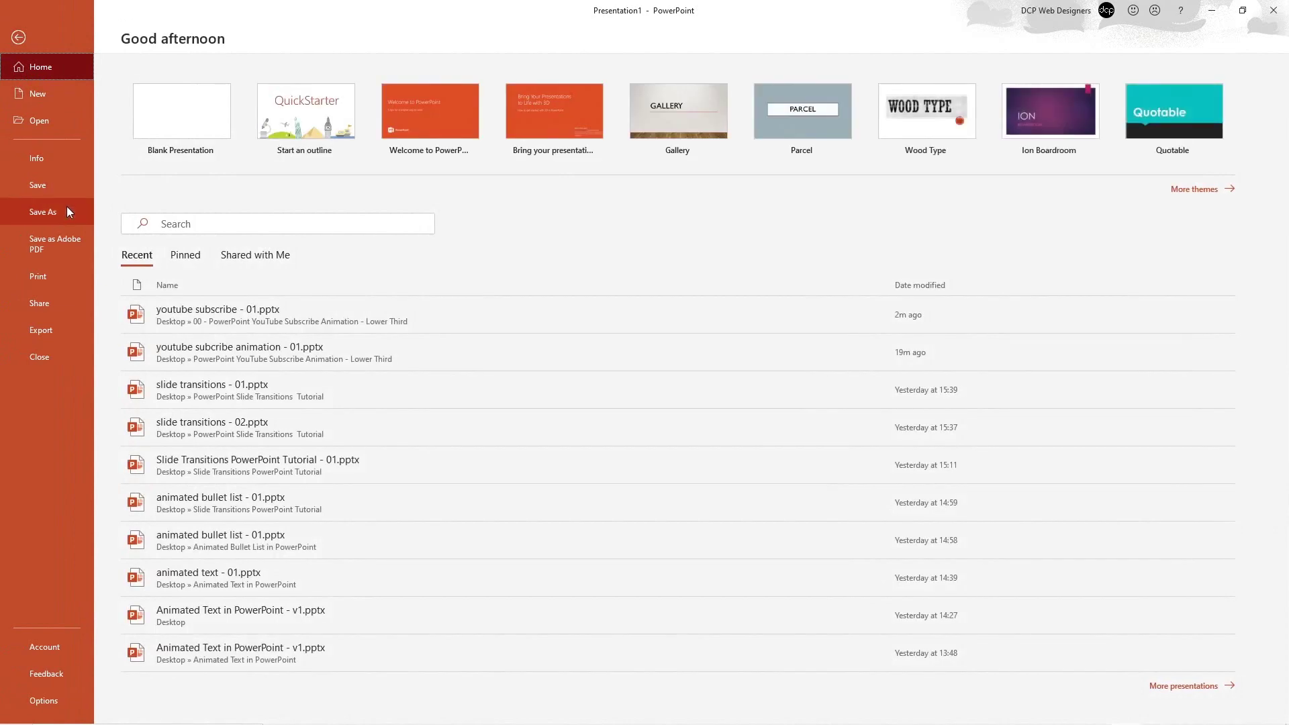
pyautogui.click(67, 207)
pyautogui.click(188, 199)
pyautogui.click(397, 135)
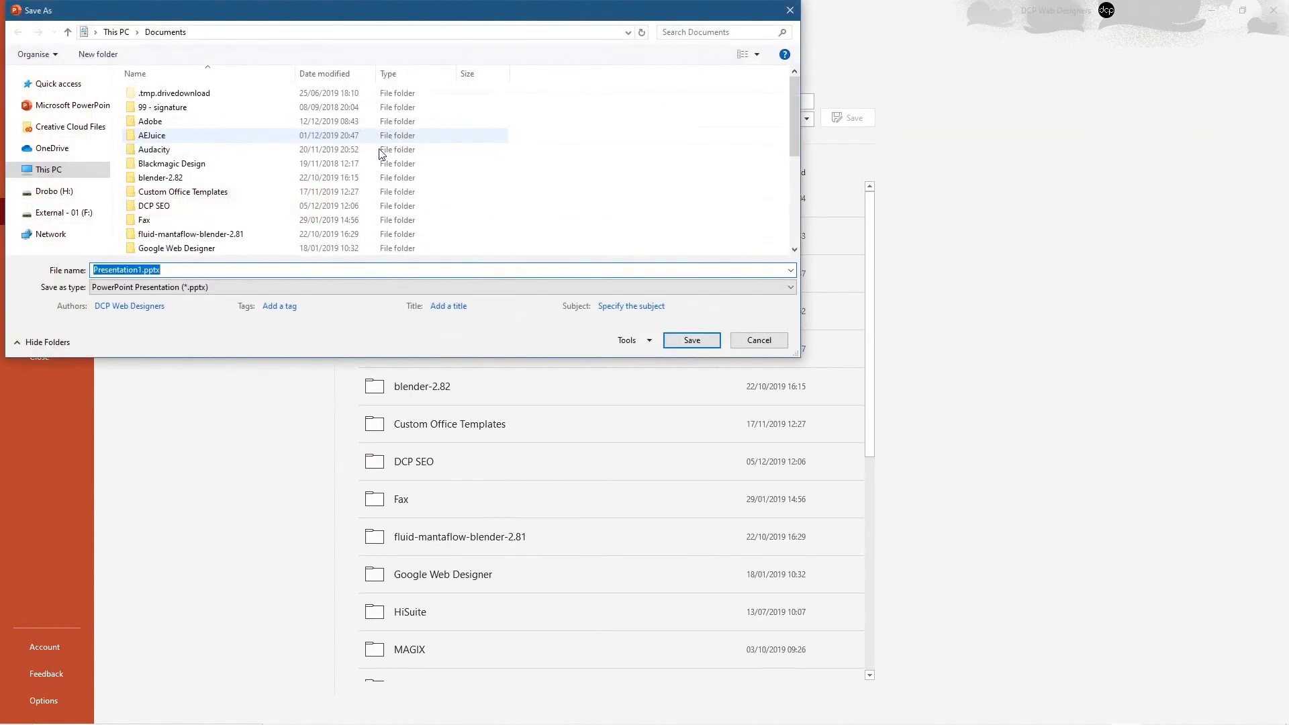
pyautogui.click(61, 169)
pyautogui.doubleClick(338, 100)
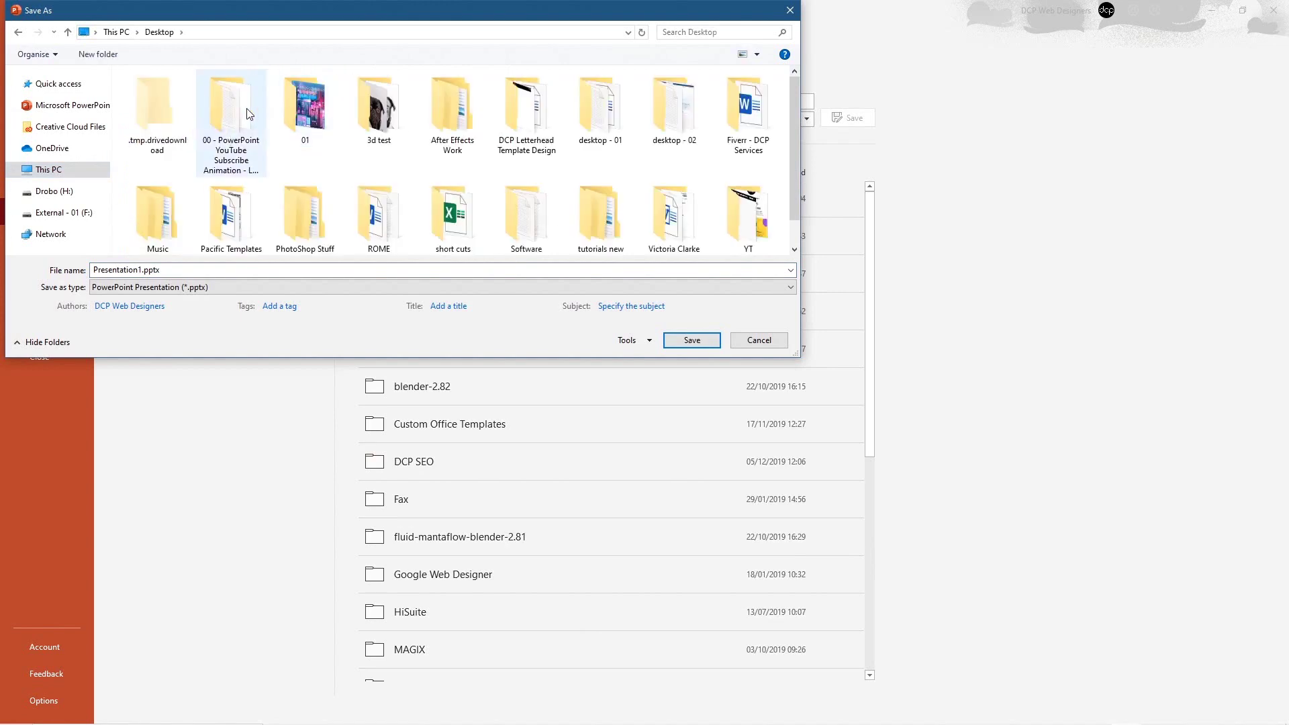
pyautogui.doubleClick(260, 118)
pyautogui.click(160, 94)
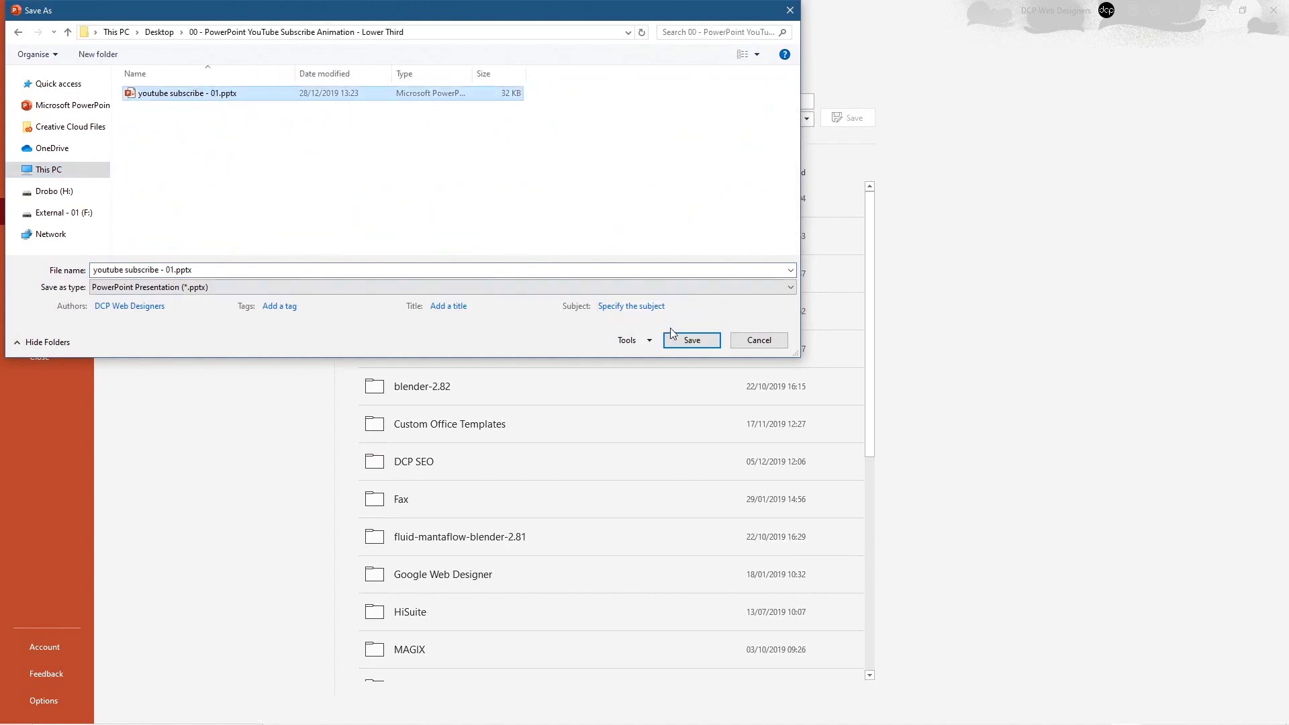
pyautogui.click(691, 340)
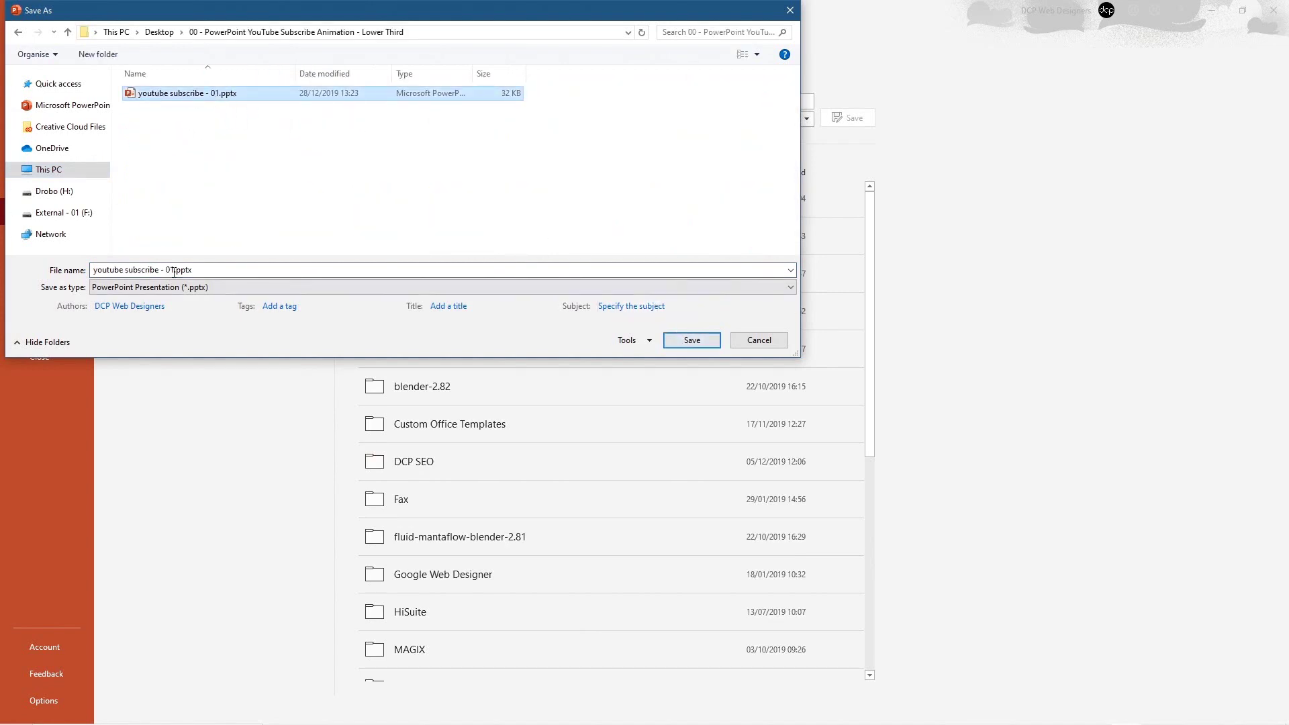
pyautogui.press('Return')
pyautogui.click(669, 370)
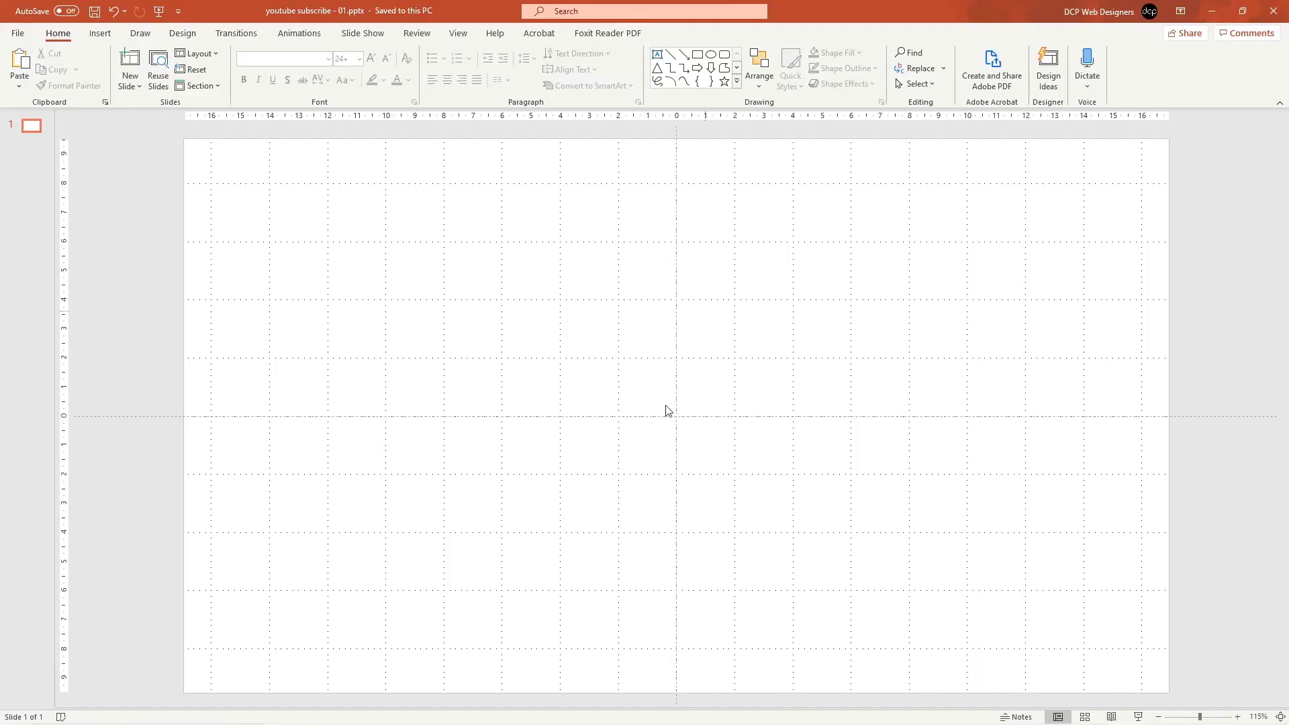
# Fill the slide background with a solid grey theme swatch.
pyautogui.click(461, 37)
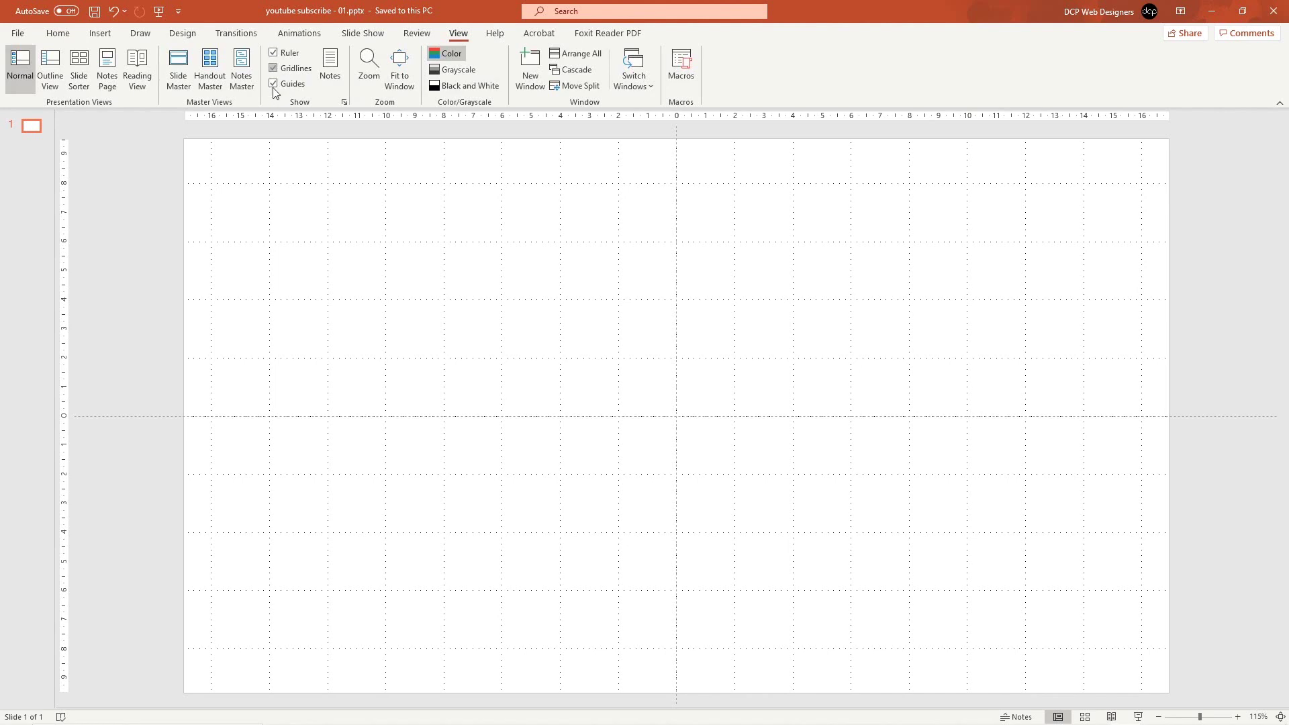
pyautogui.click(184, 35)
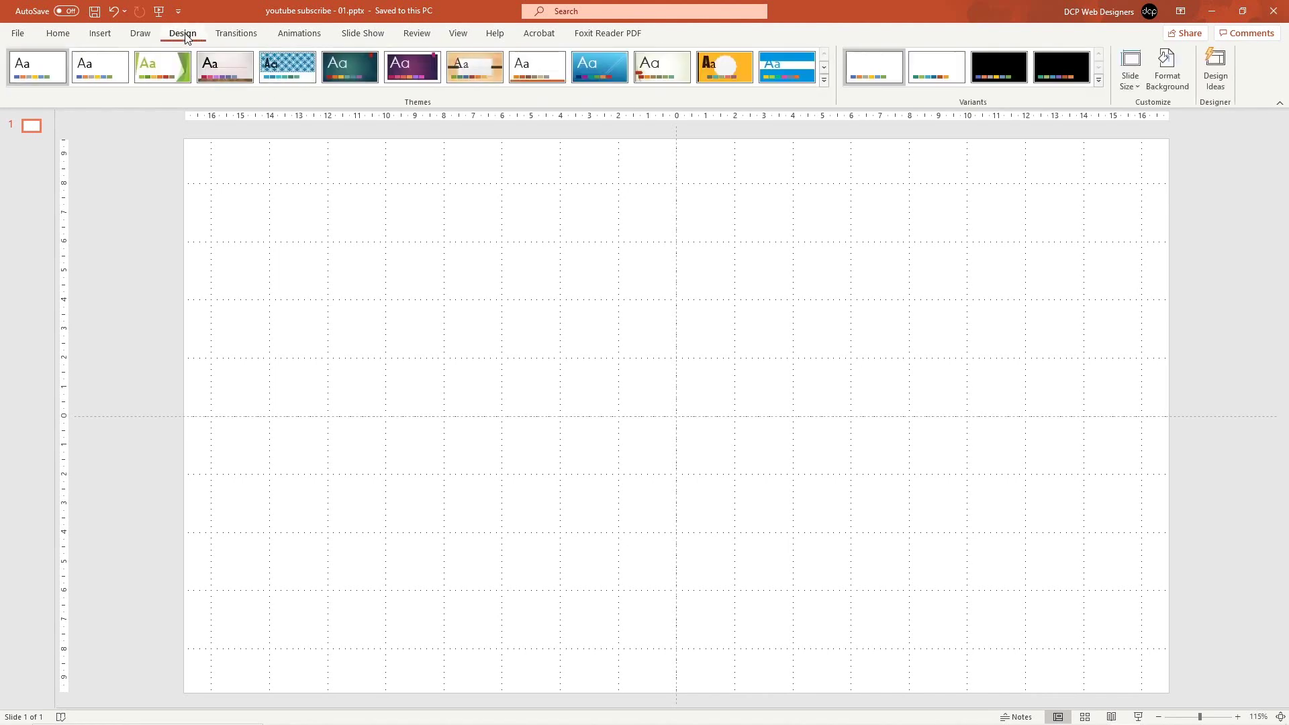
pyautogui.click(1167, 68)
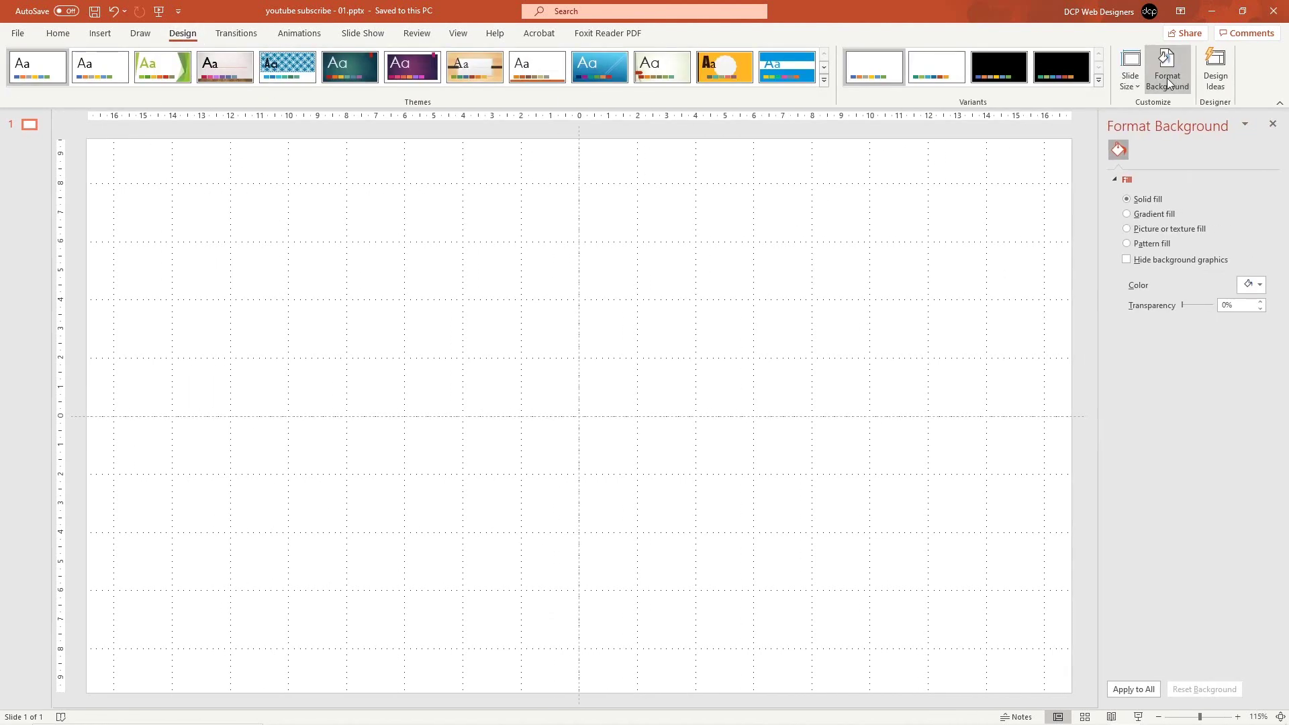
pyautogui.click(1259, 287)
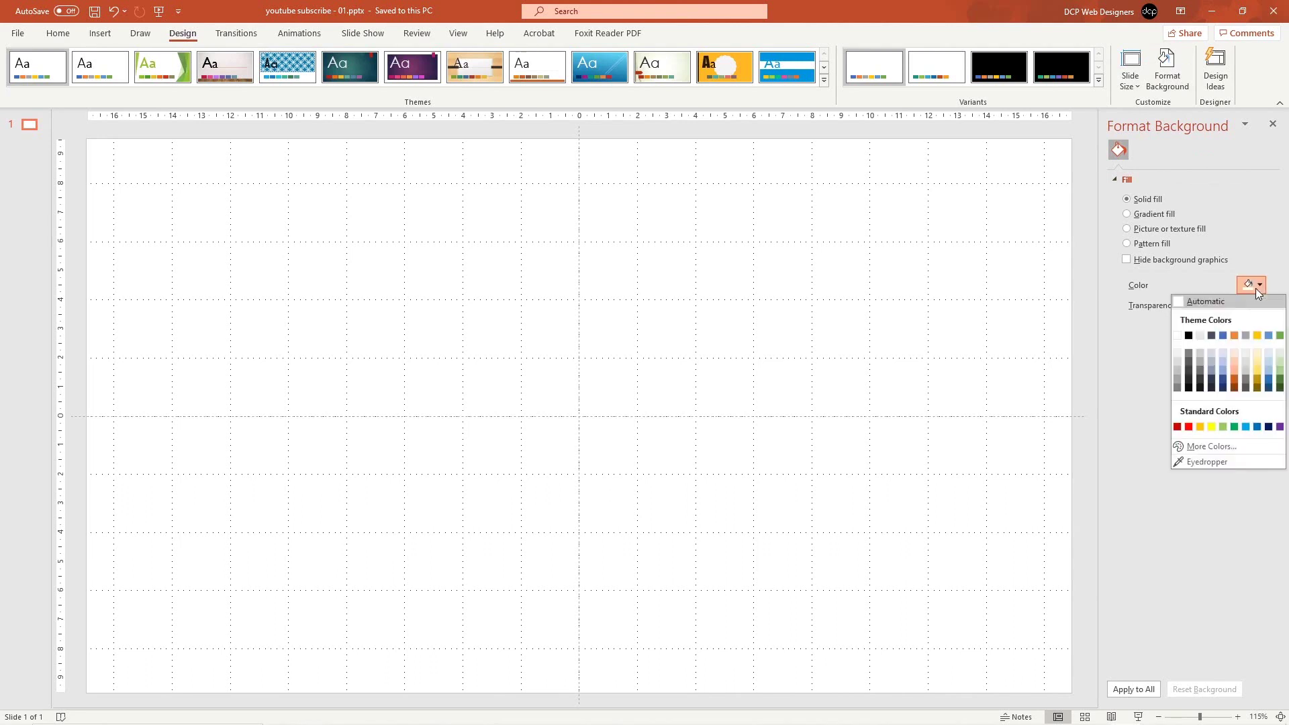
pyautogui.click(1176, 381)
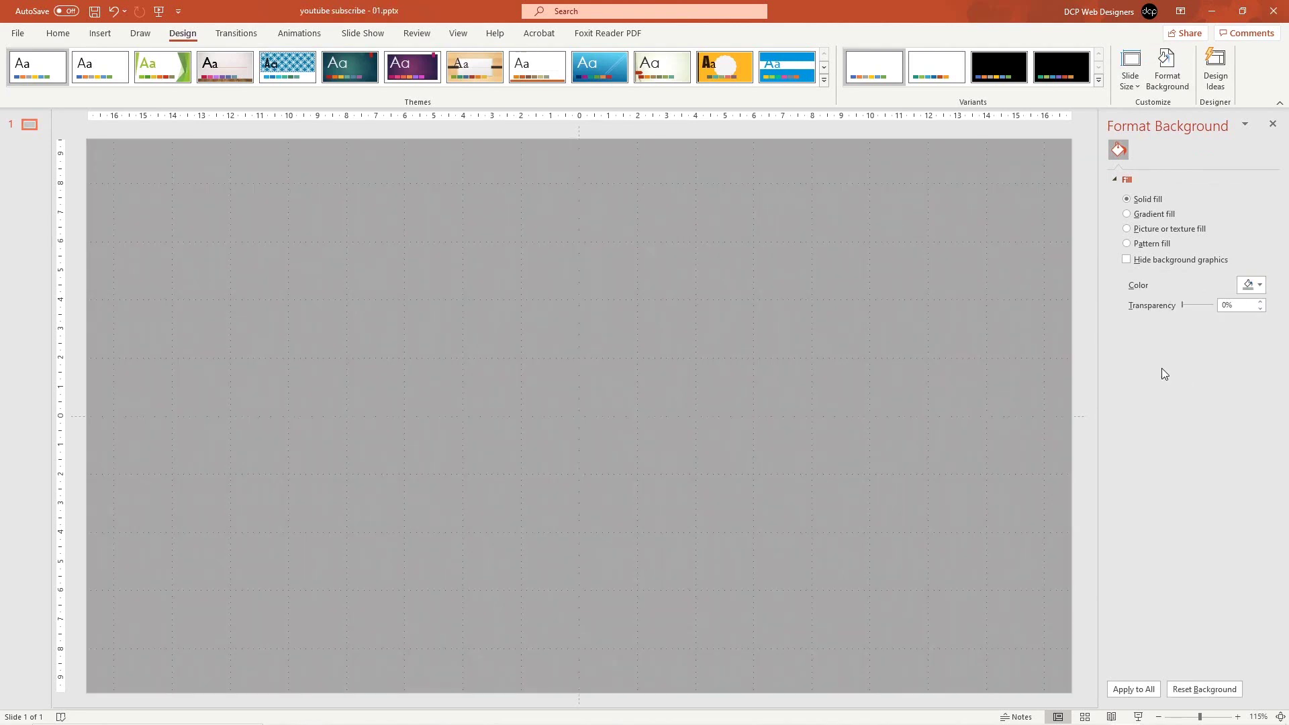
pyautogui.click(1273, 127)
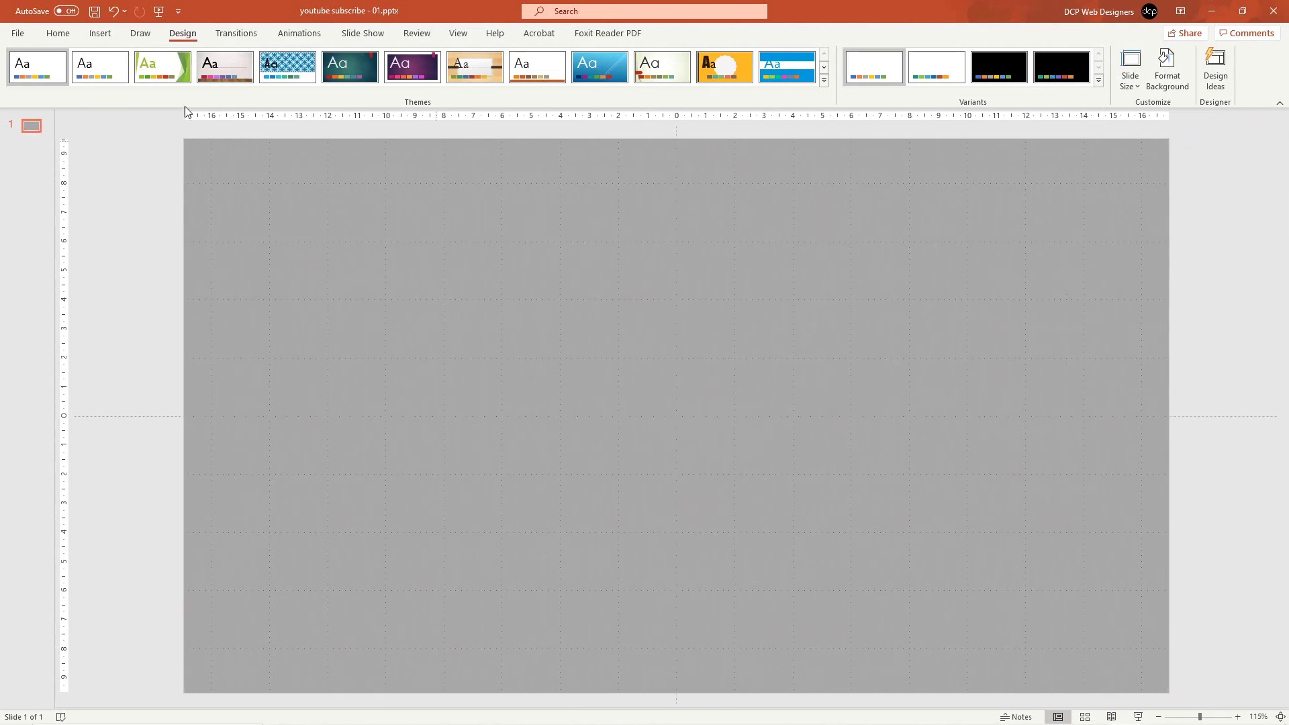
# Draw a rounded-rectangle bar at the bottom-left with white fill and no outline.
pyautogui.click(48, 38)
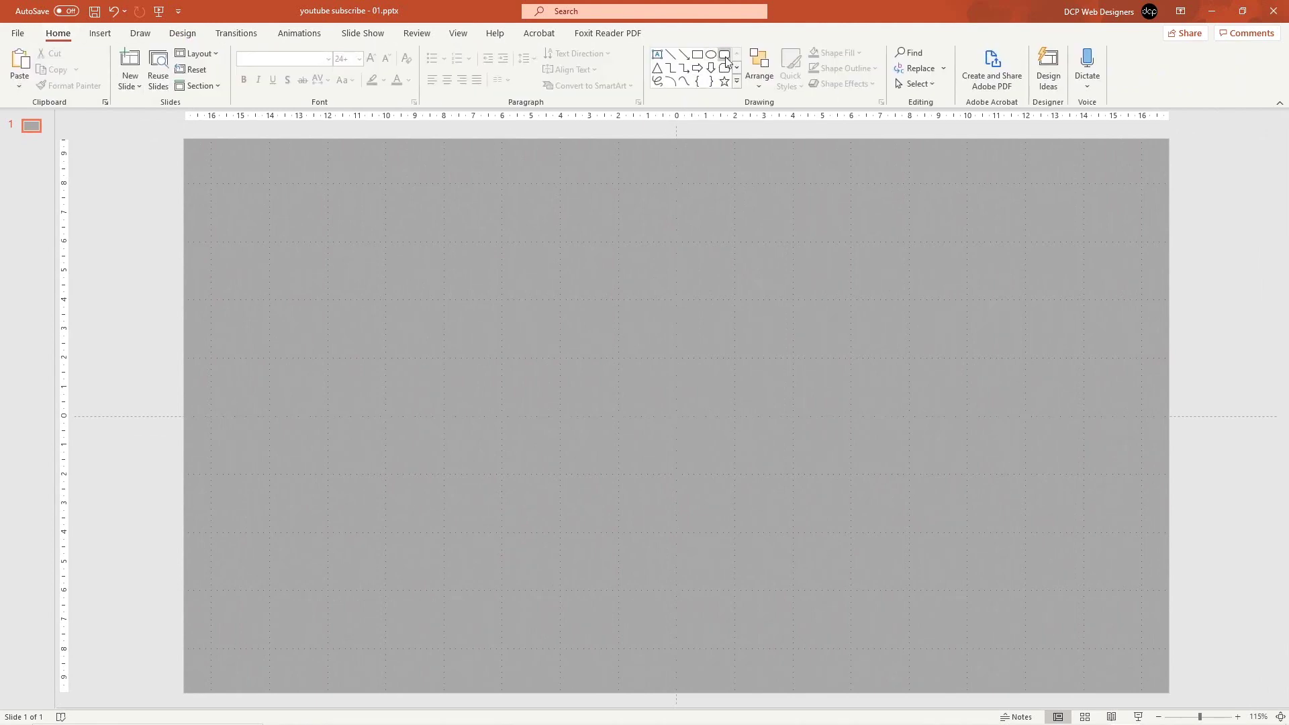
pyautogui.click(737, 76)
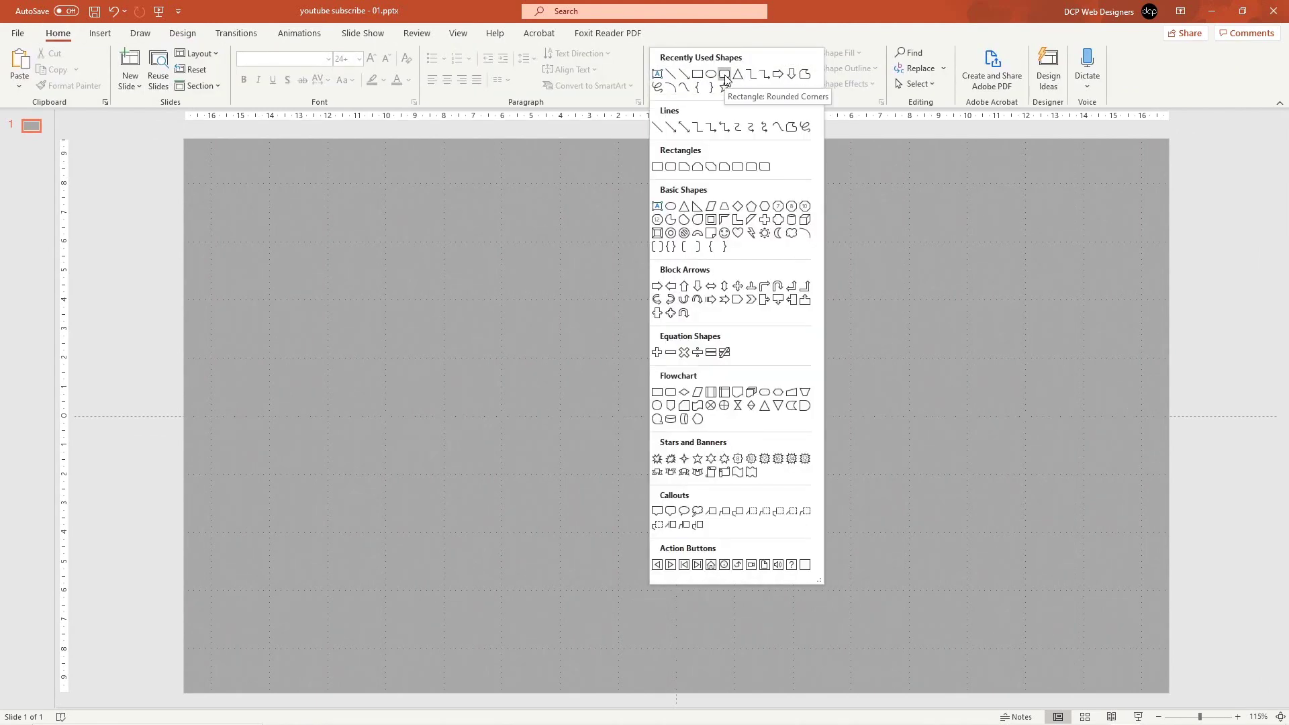
pyautogui.click(725, 75)
pyautogui.moveTo(167, 636); pyautogui.dragTo(383, 665)
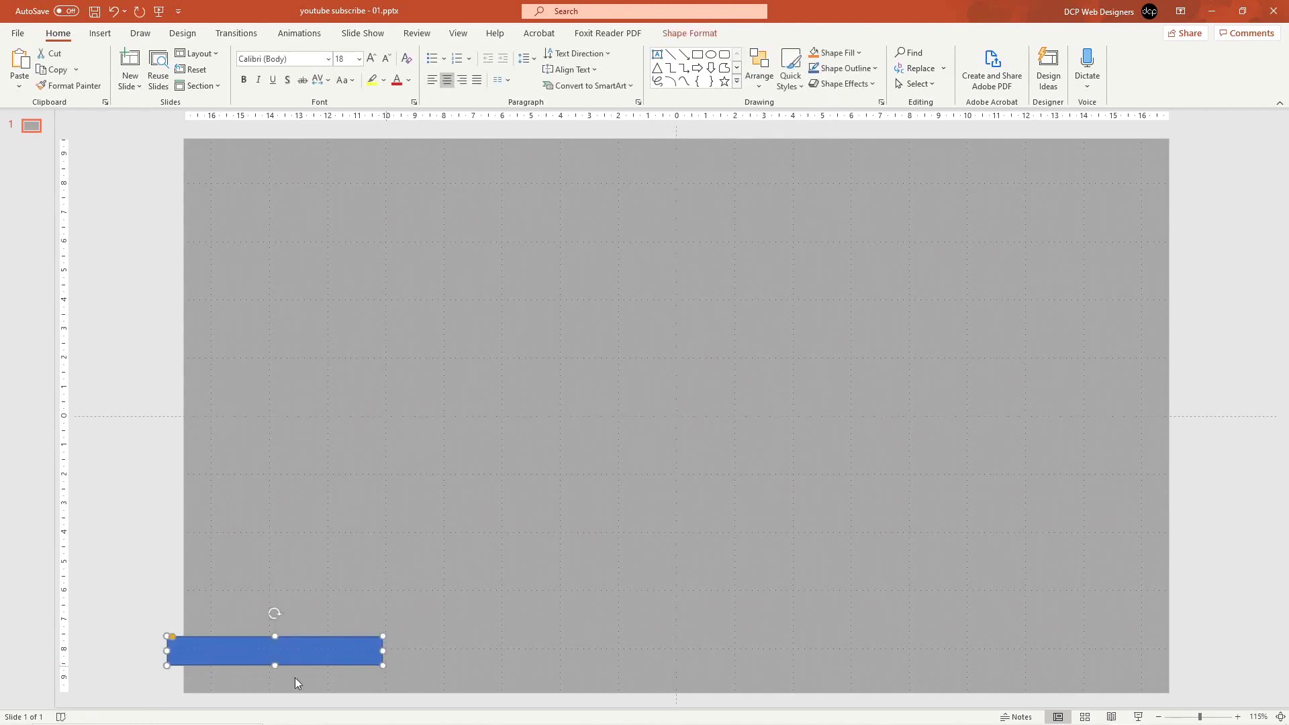
pyautogui.click(857, 54)
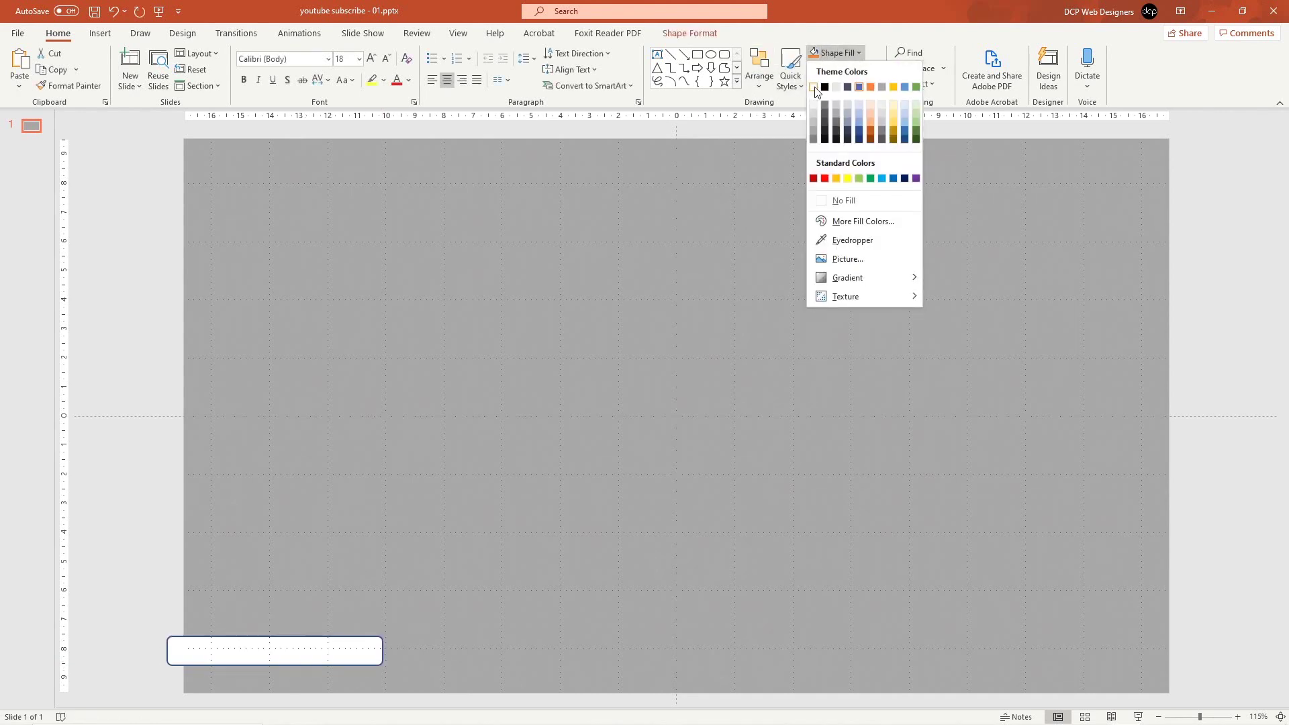
pyautogui.click(814, 88)
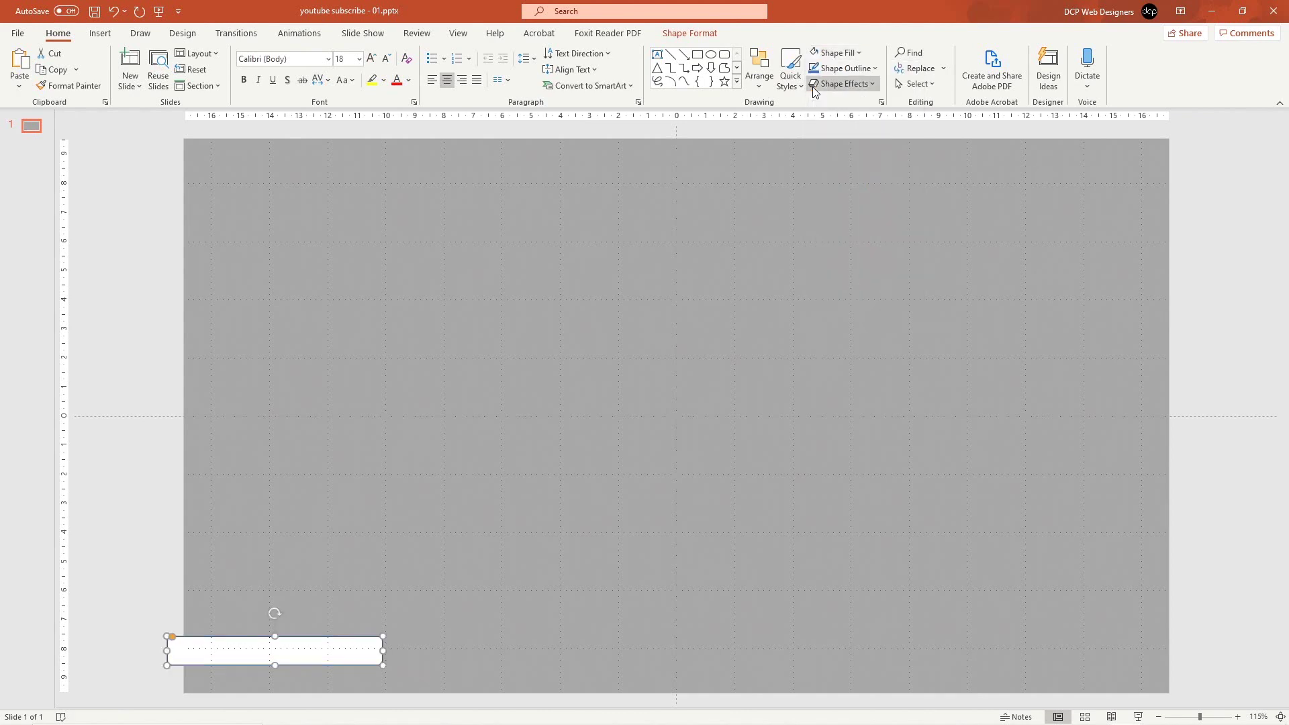
pyautogui.click(846, 68)
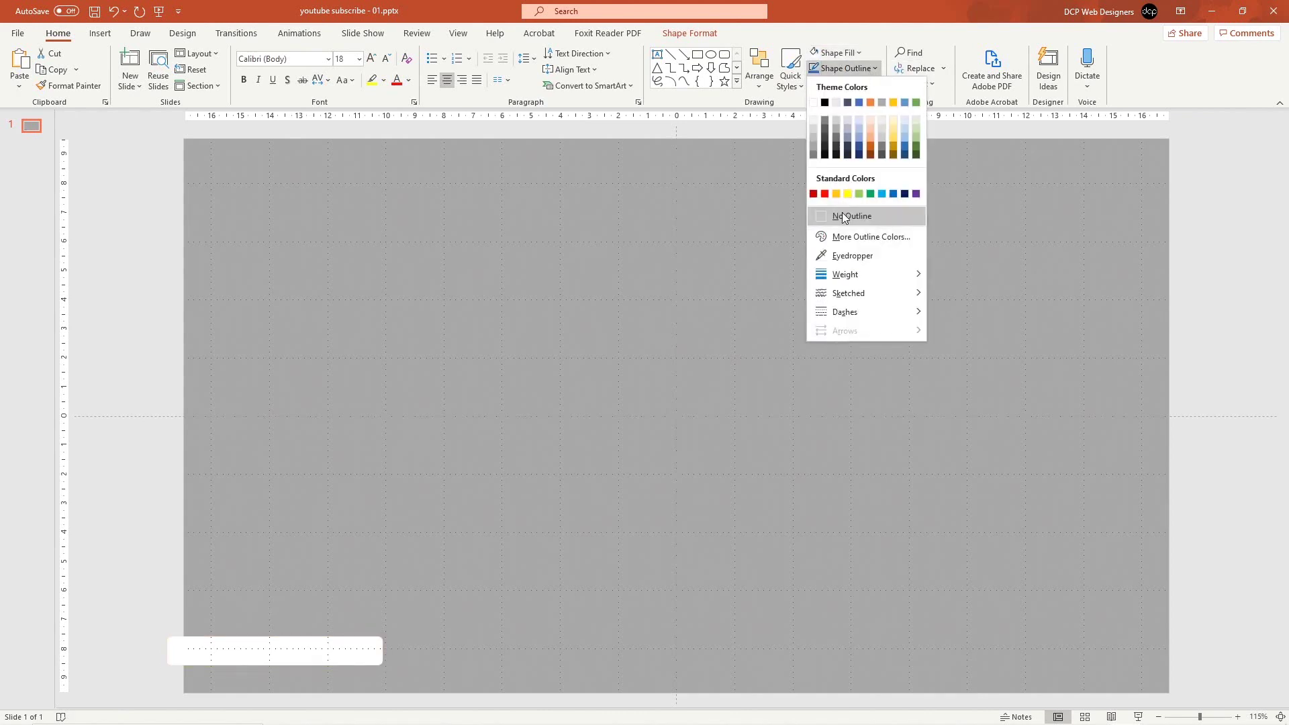
pyautogui.click(844, 216)
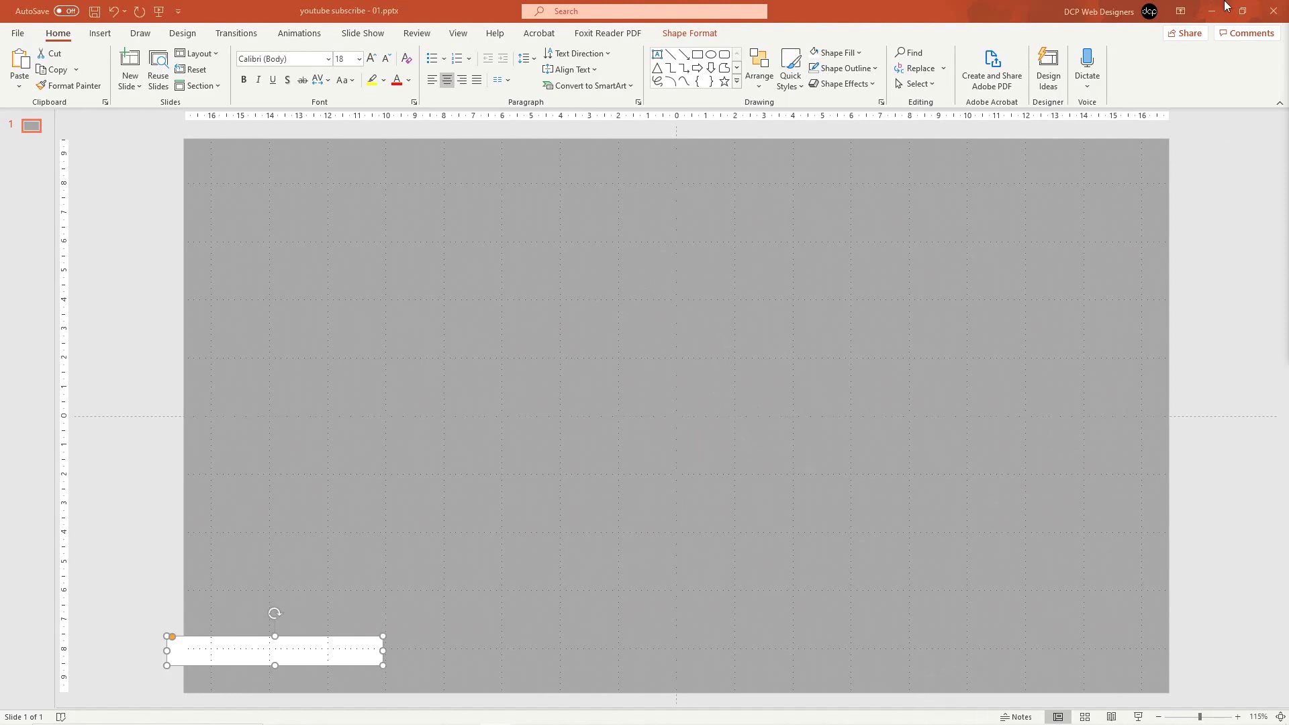
# Open the YouTube Wikipedia article in Chrome and view its logo at full size.
pyautogui.click(1208, 15)
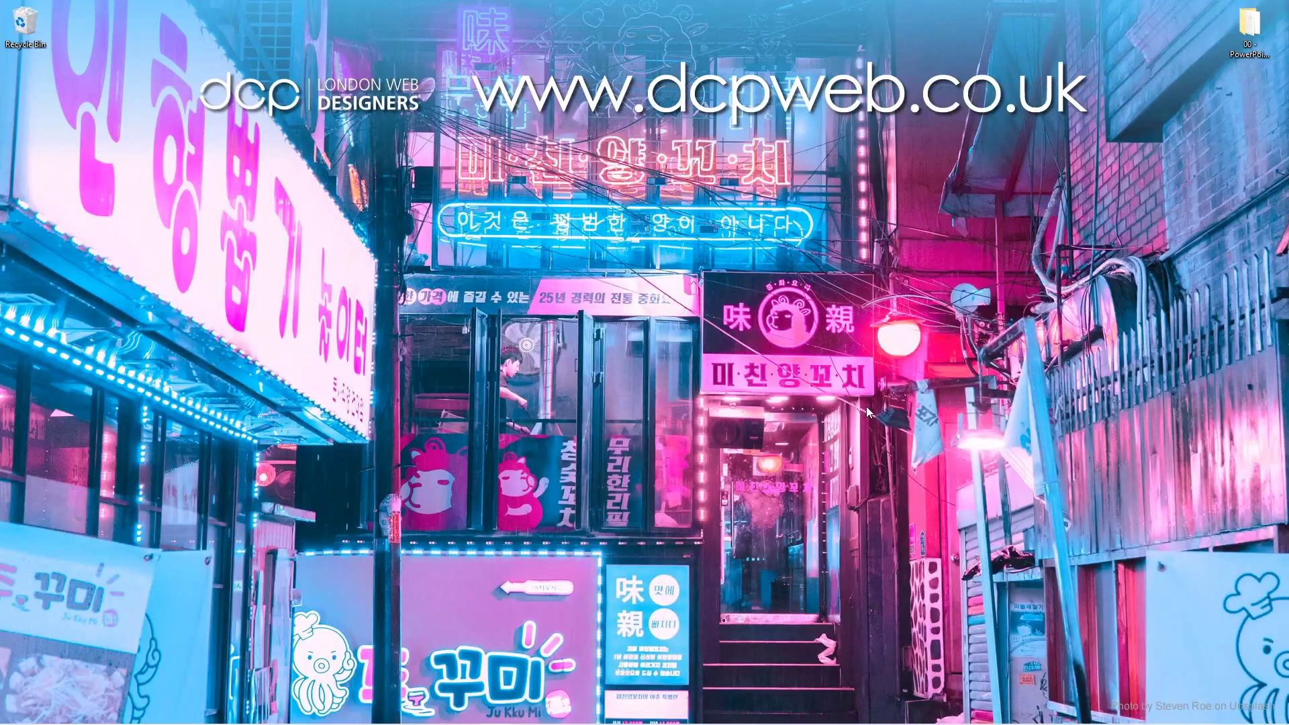
pyautogui.press('super')
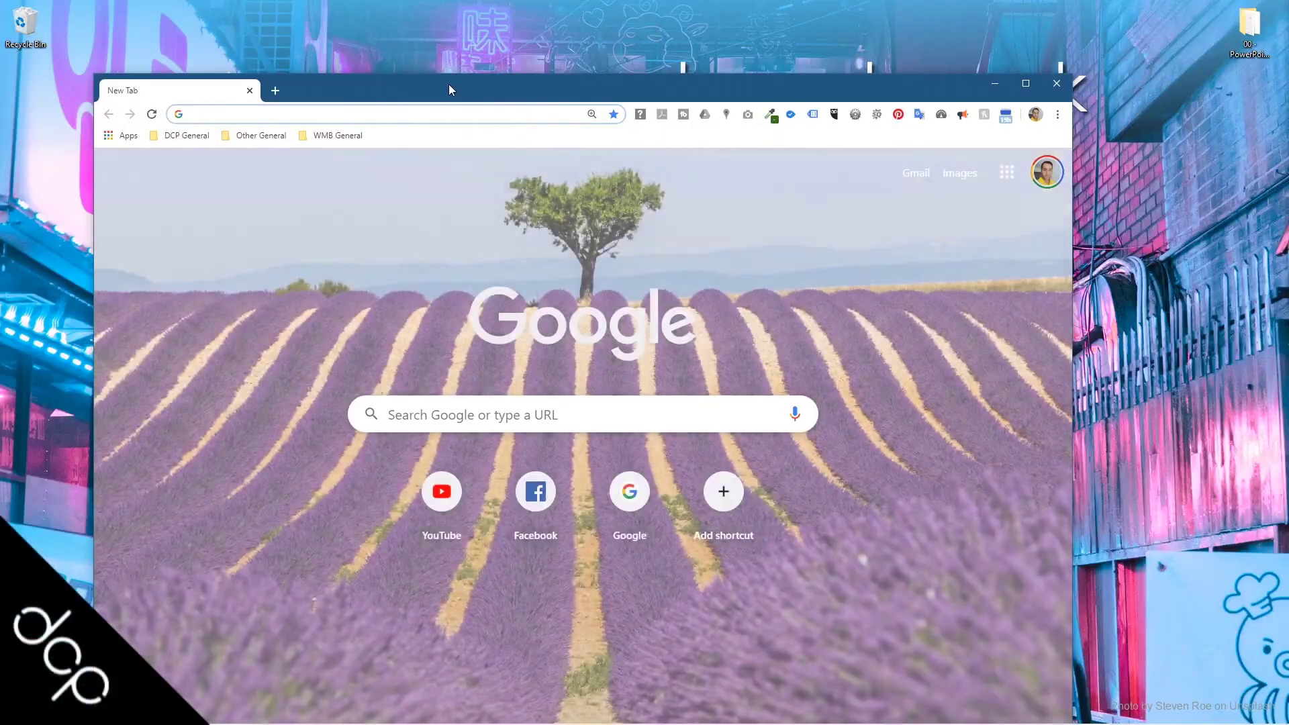
pyautogui.doubleClick(445, 83)
pyautogui.write('https://en.wikipedia.org/wiki/YouTube')
pyautogui.press('Return')
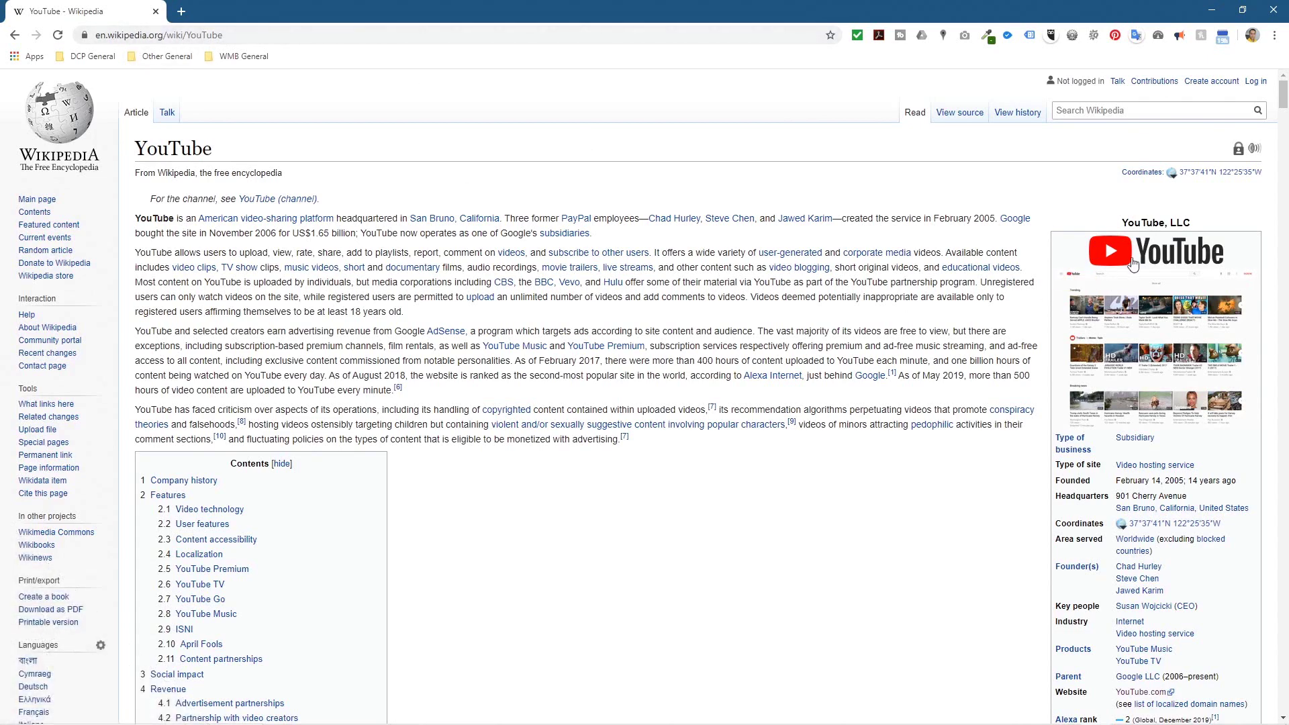
pyautogui.click(1155, 249)
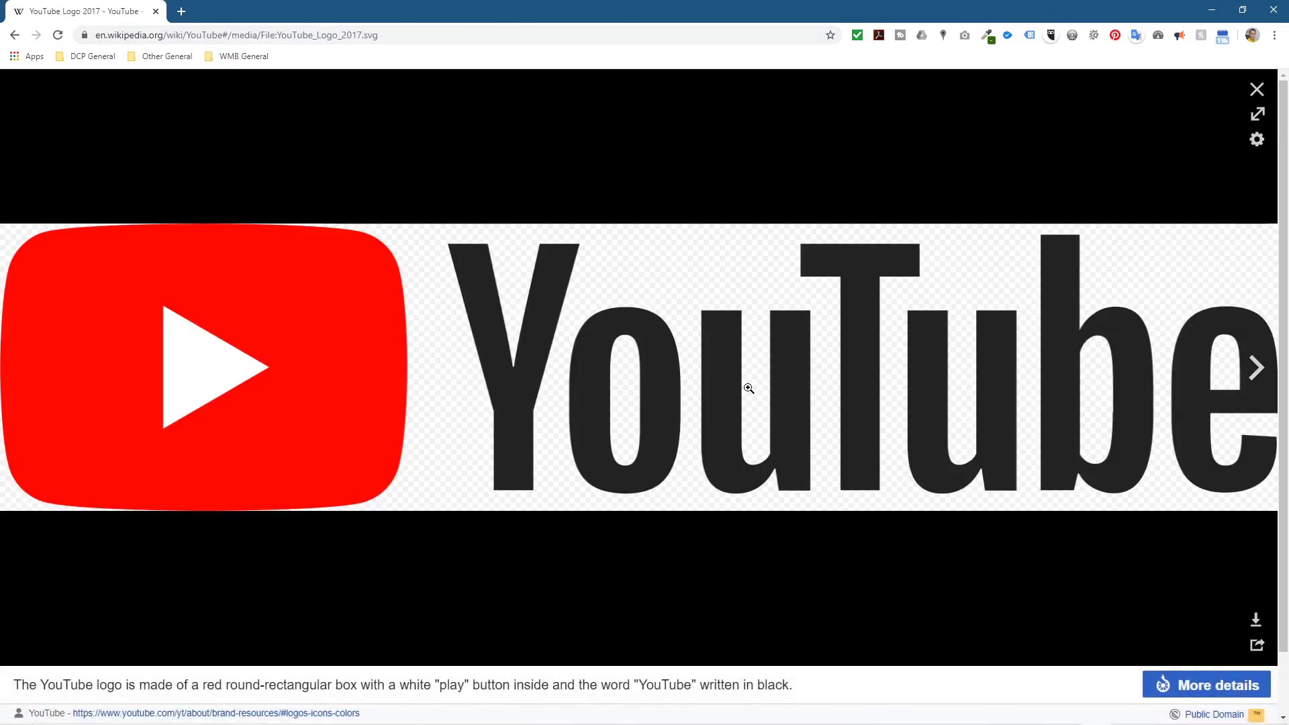
# Drag the YouTube logo into the desktop project folder and close Chrome.
pyautogui.moveTo(902, 8); pyautogui.dragTo(463, 51)
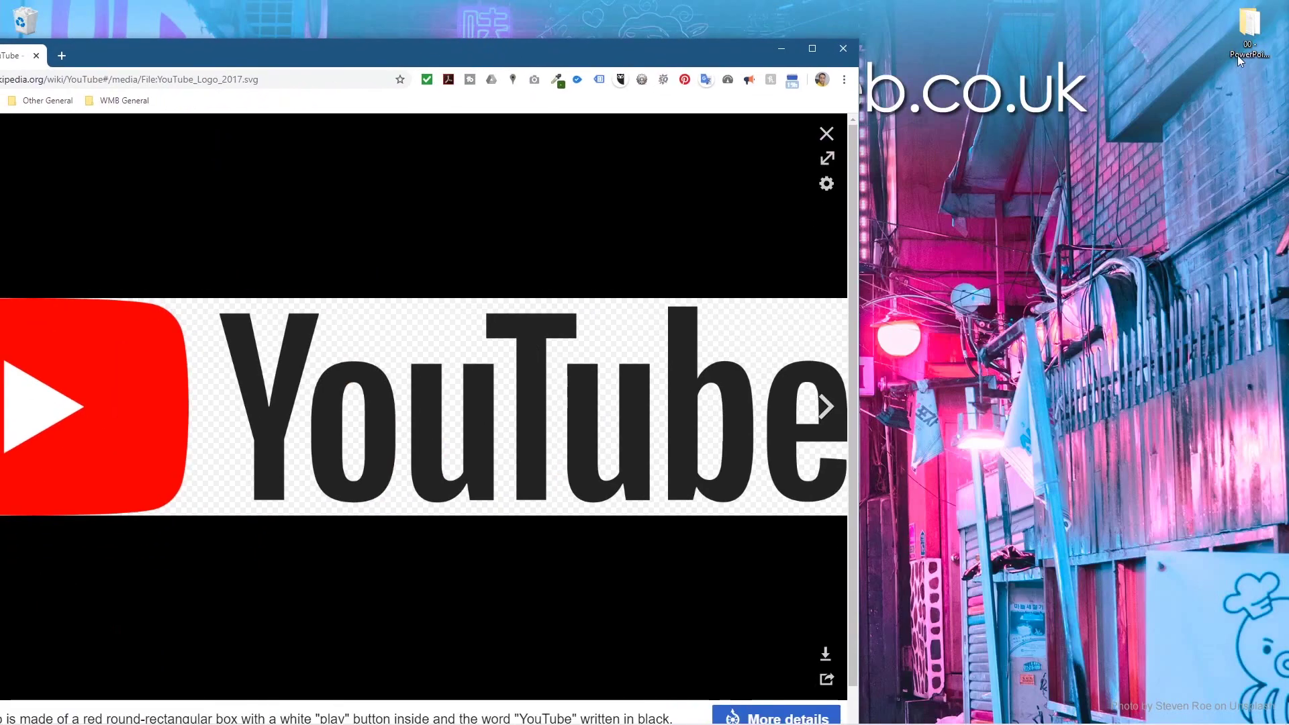
pyautogui.moveTo(407, 367); pyautogui.dragTo(1248, 26)
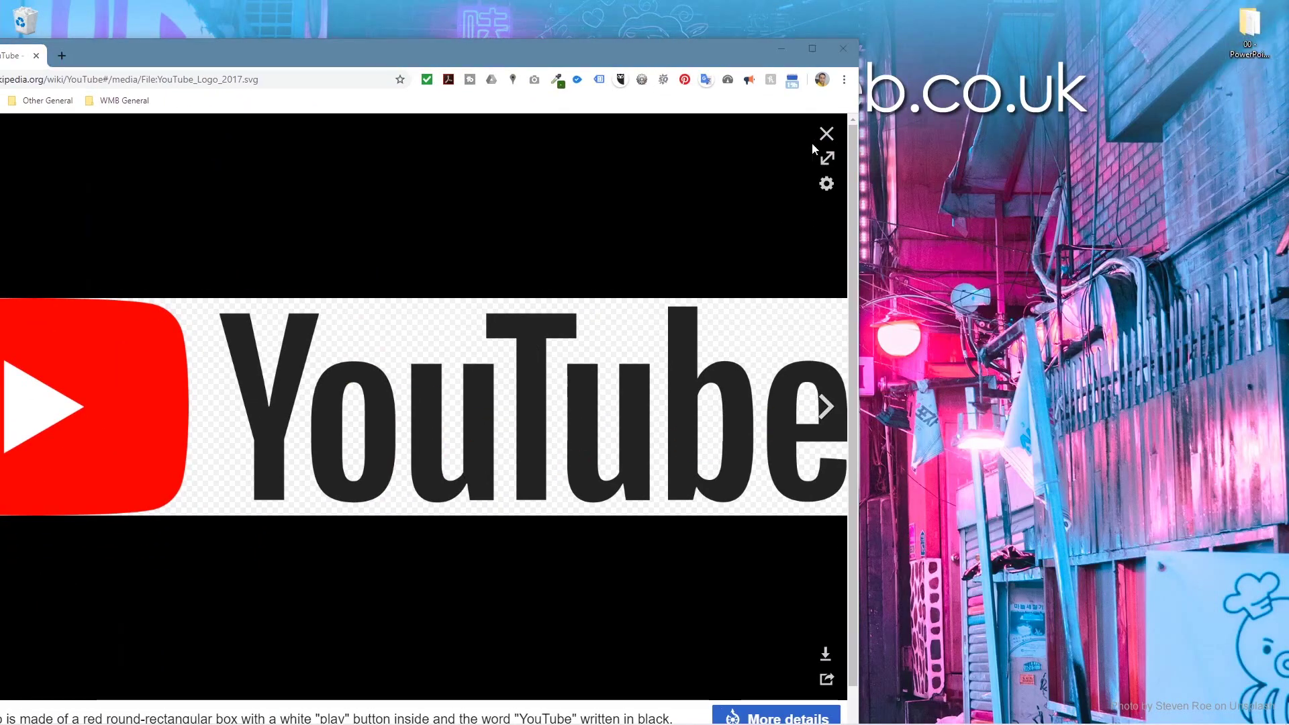
pyautogui.click(843, 48)
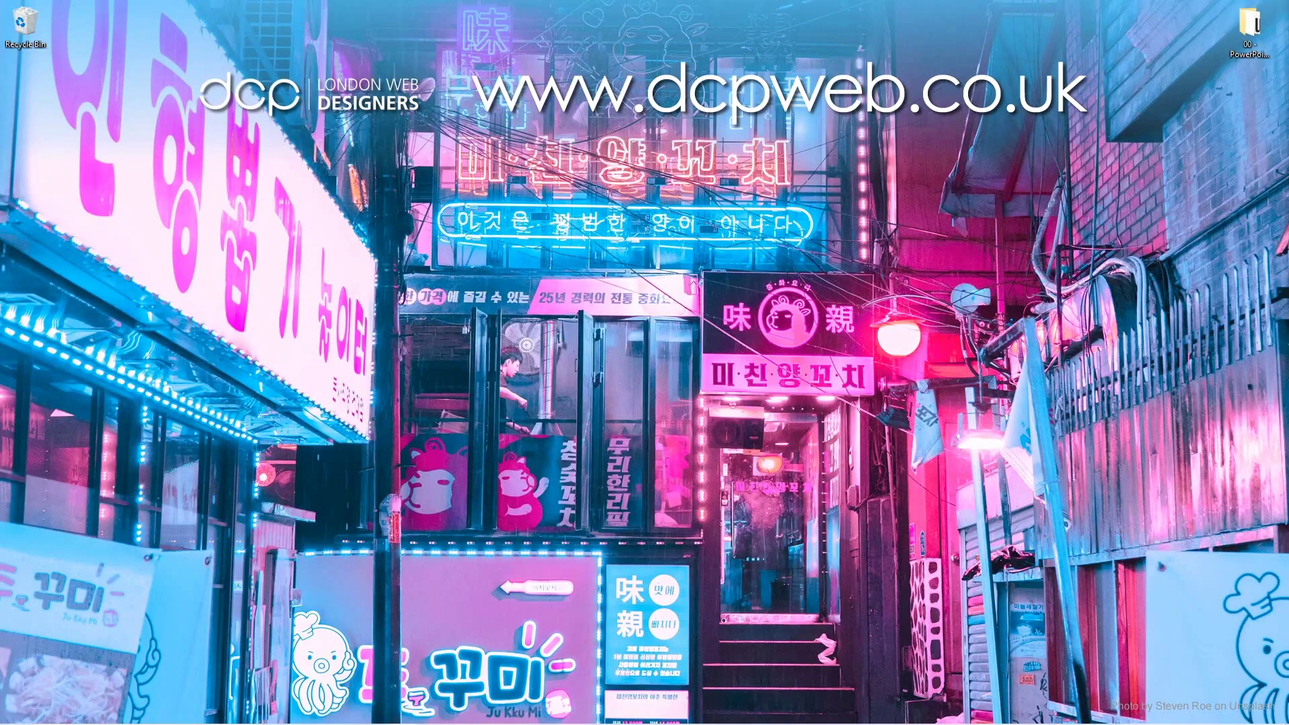
# Open the desktop project folder and preview the saved YouTube logo PNG.
pyautogui.doubleClick(1249, 23)
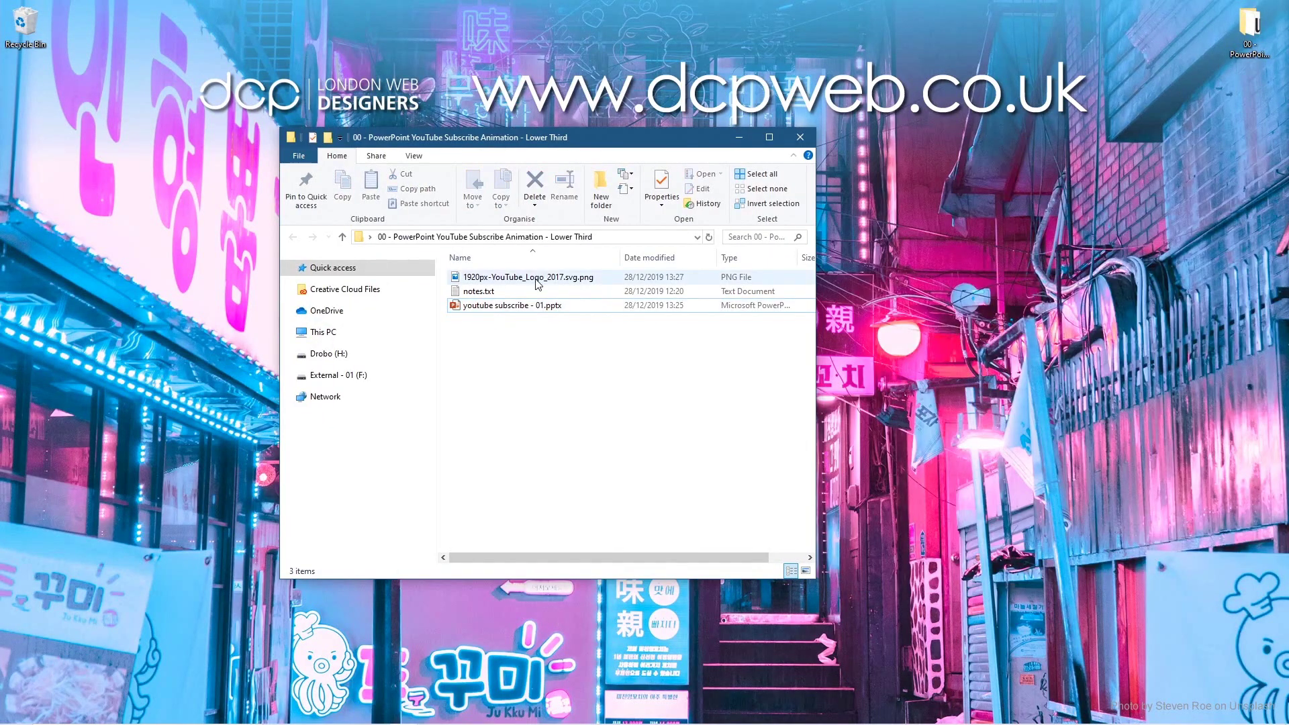
pyautogui.doubleClick(537, 278)
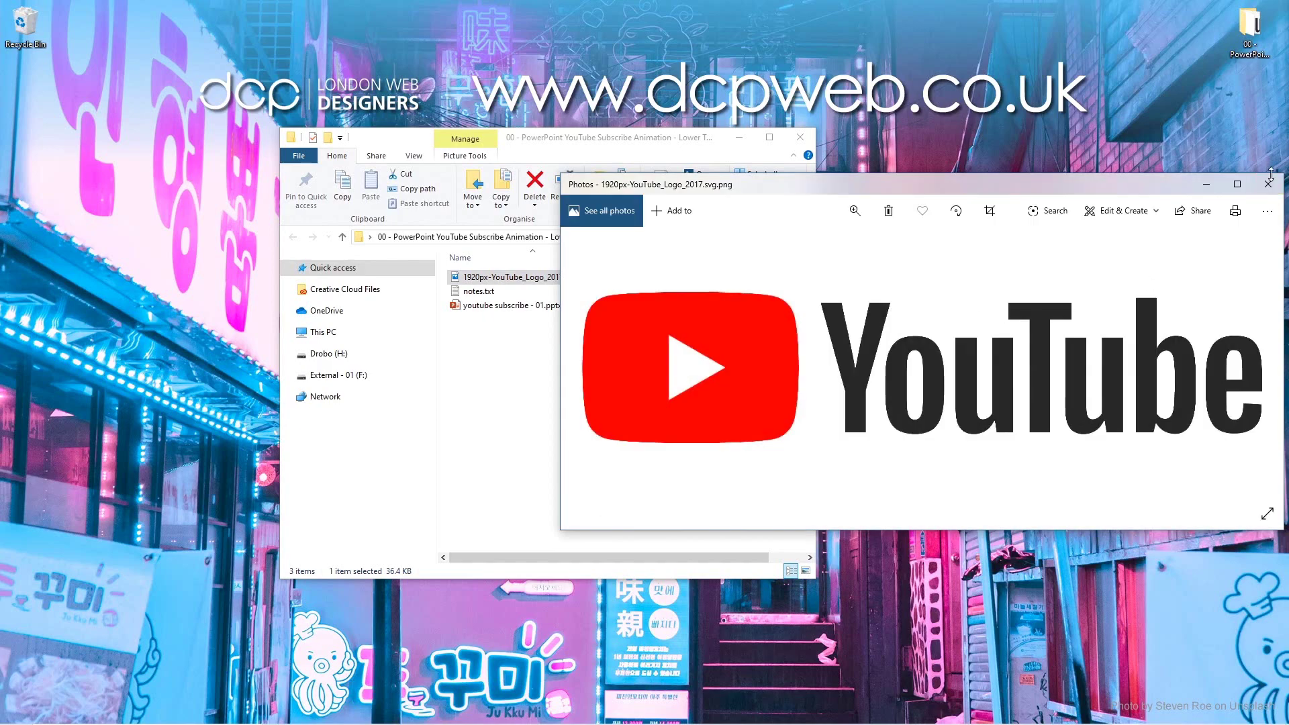
pyautogui.click(1268, 183)
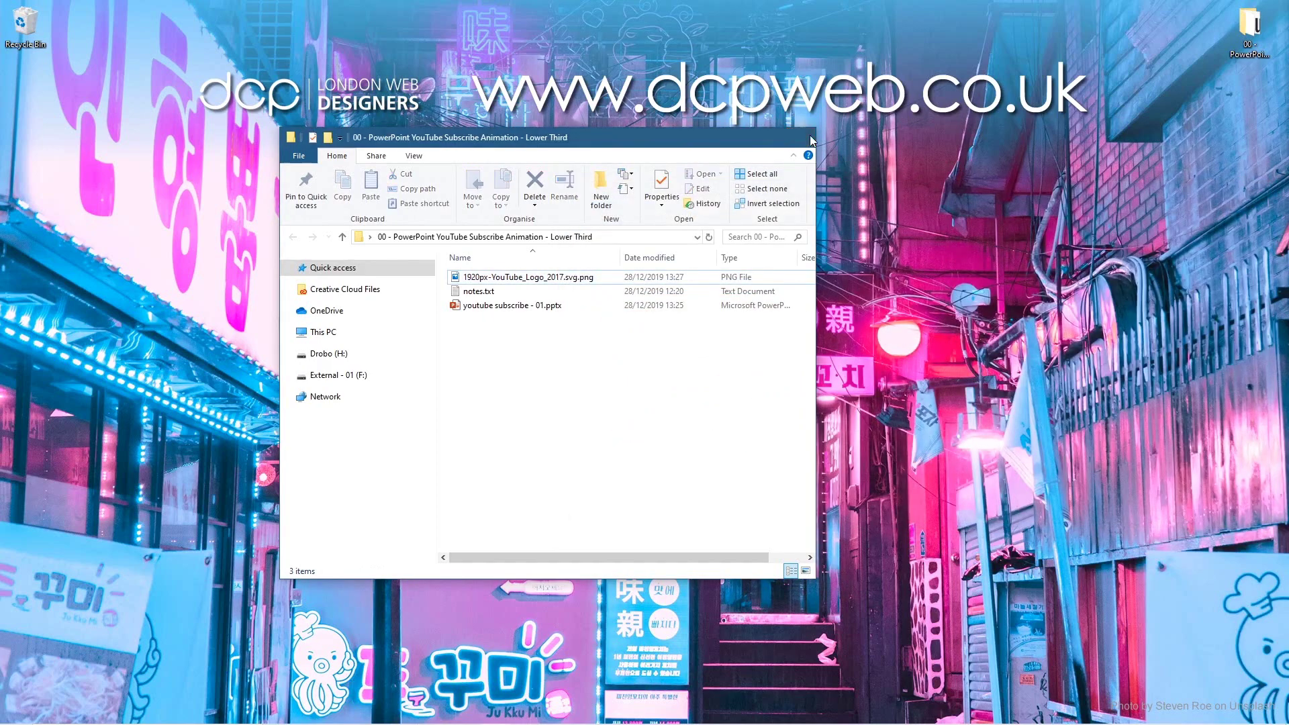
pyautogui.click(810, 140)
pyautogui.press('super')
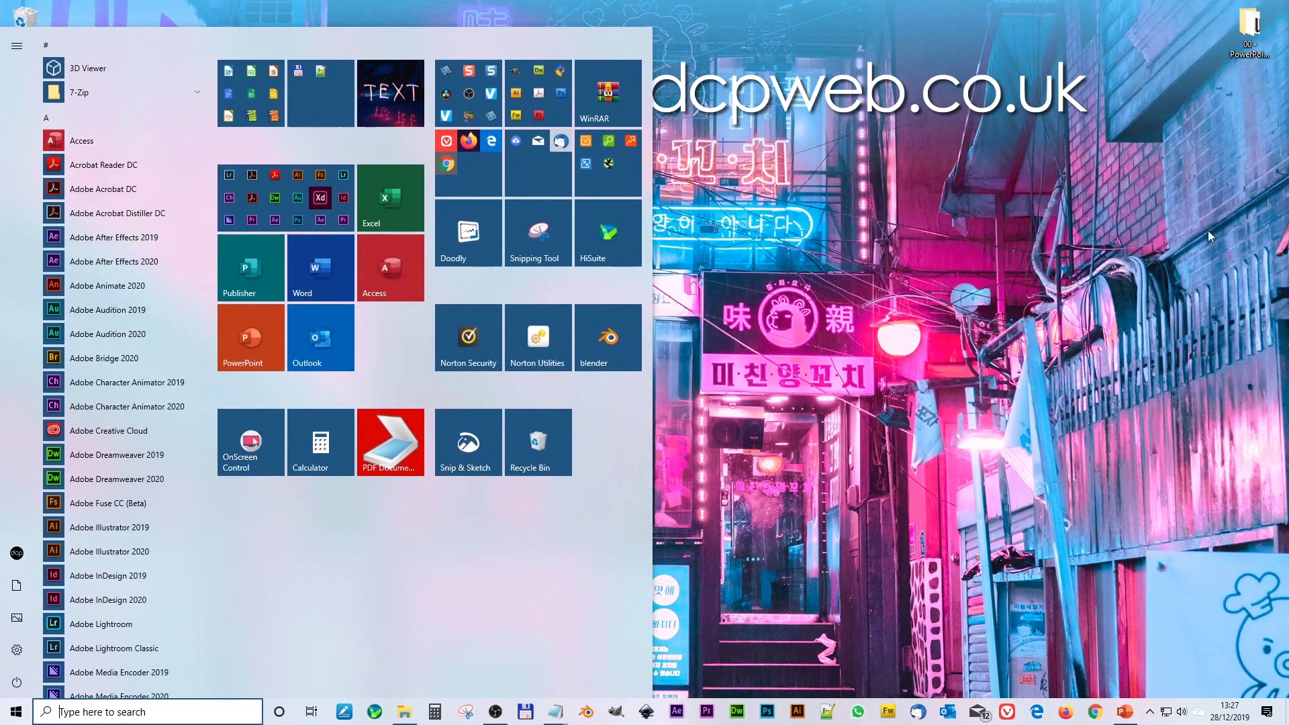
pyautogui.doubleClick(1248, 61)
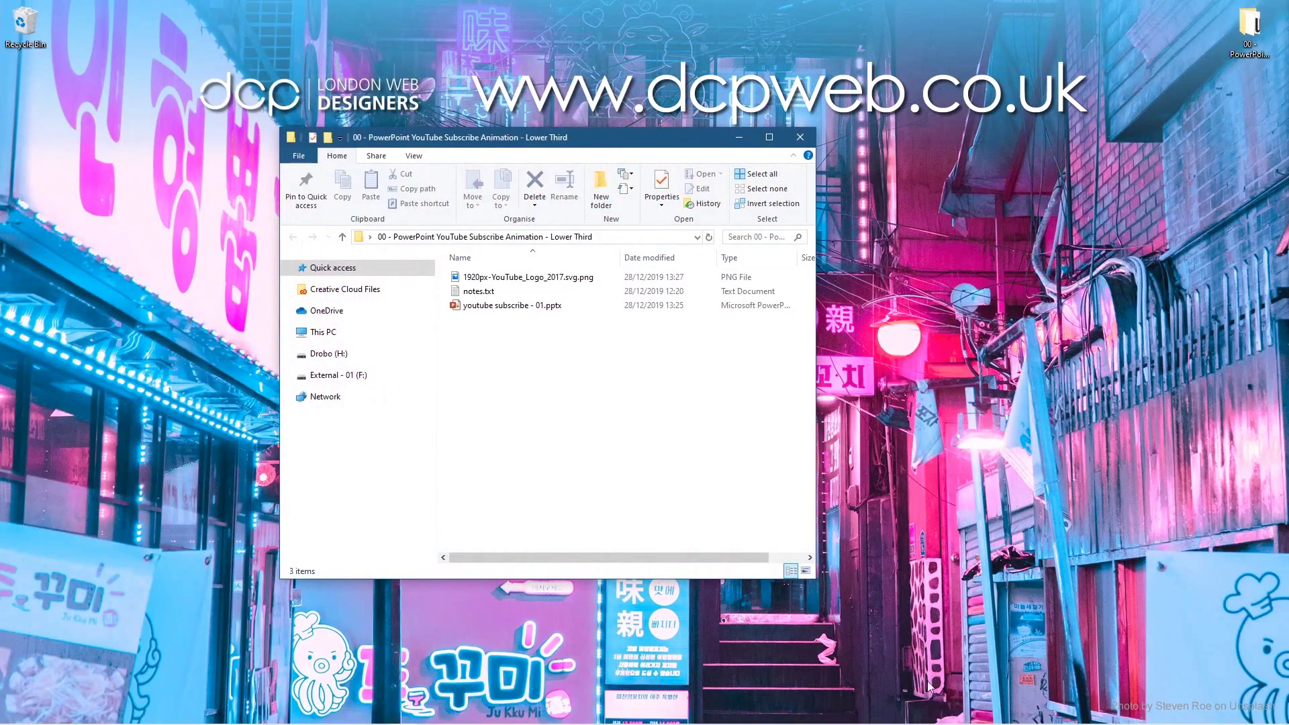
# Dock the folder on the right and drag the logo PNG onto the slide.
pyautogui.click(1124, 715)
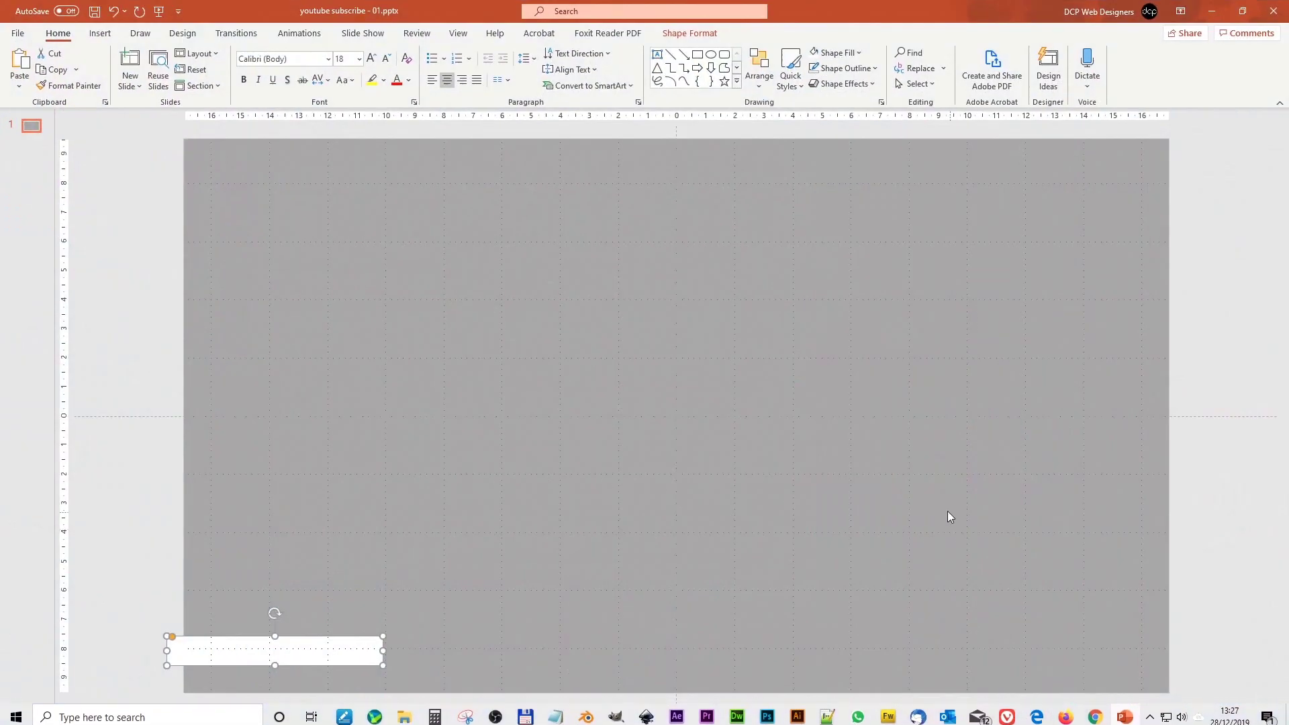
pyautogui.hotkey('alt', 'Tab')
pyautogui.click(510, 277)
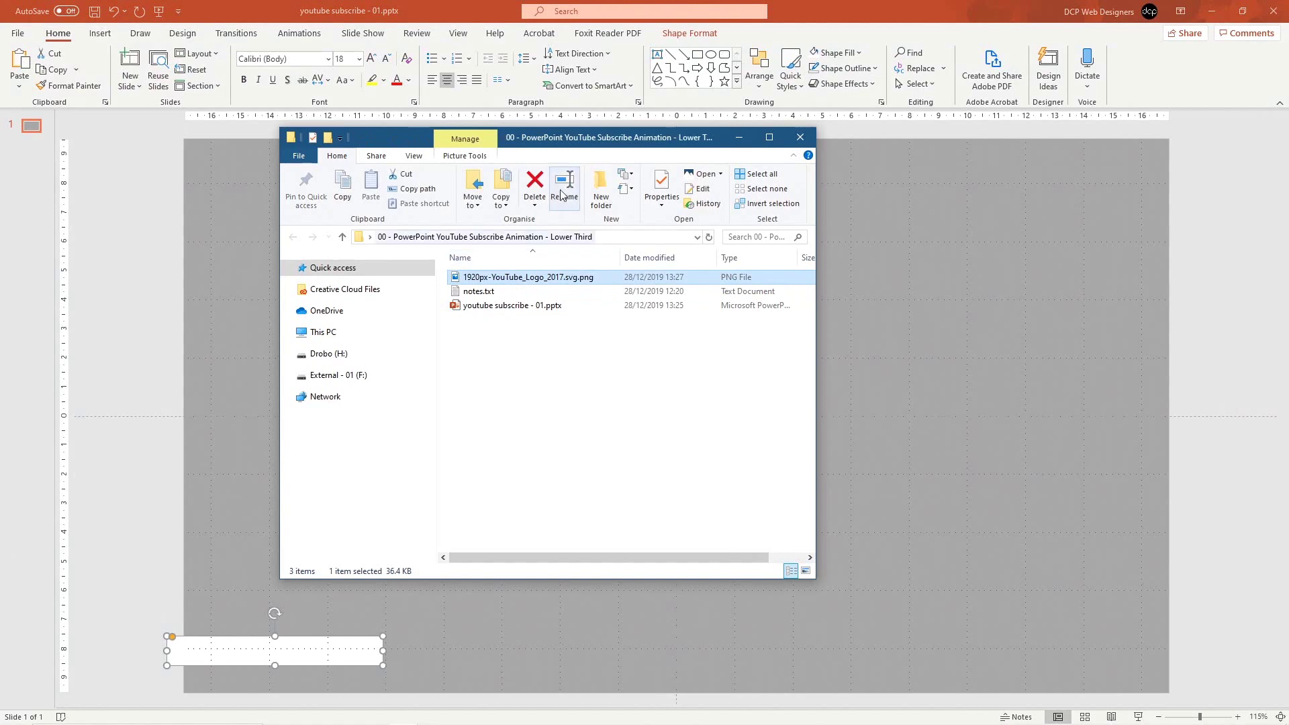
pyautogui.moveTo(573, 137); pyautogui.dragTo(1035, 152)
pyautogui.moveTo(989, 296); pyautogui.dragTo(461, 400)
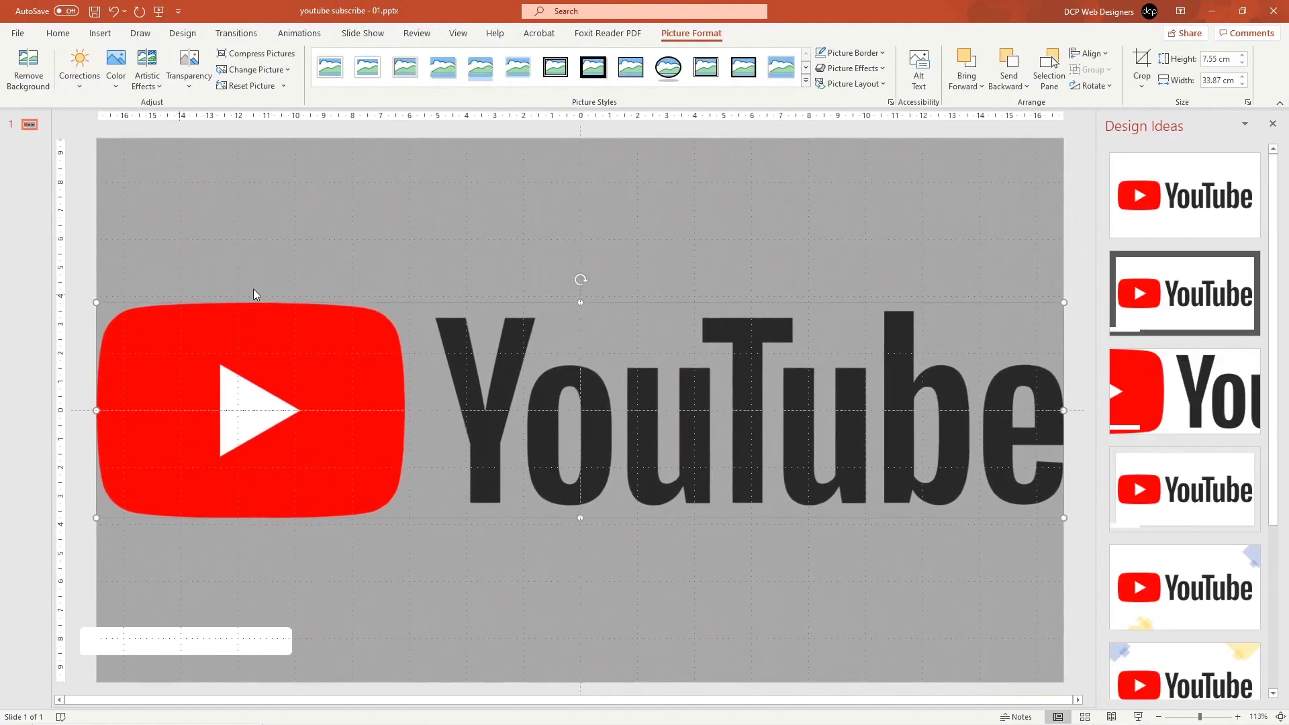
# Open the logo's Format Picture crop settings.
pyautogui.click(1273, 125)
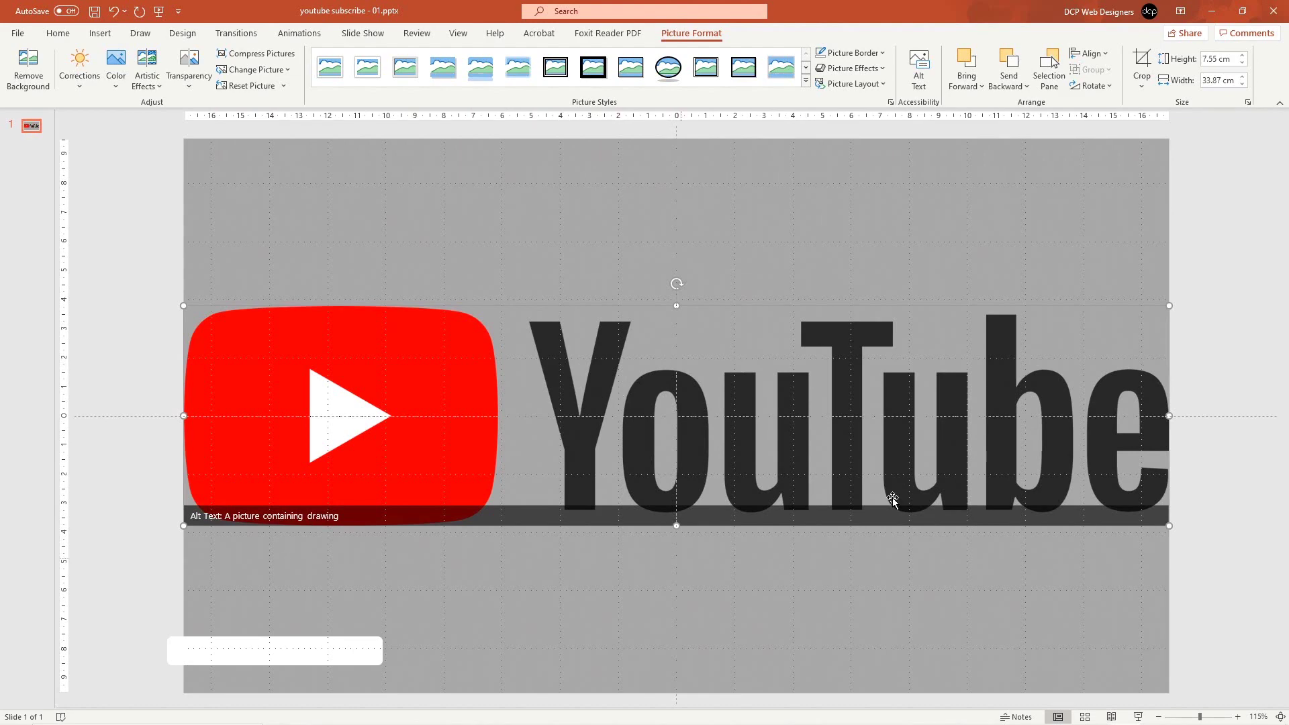
pyautogui.rightClick(417, 366)
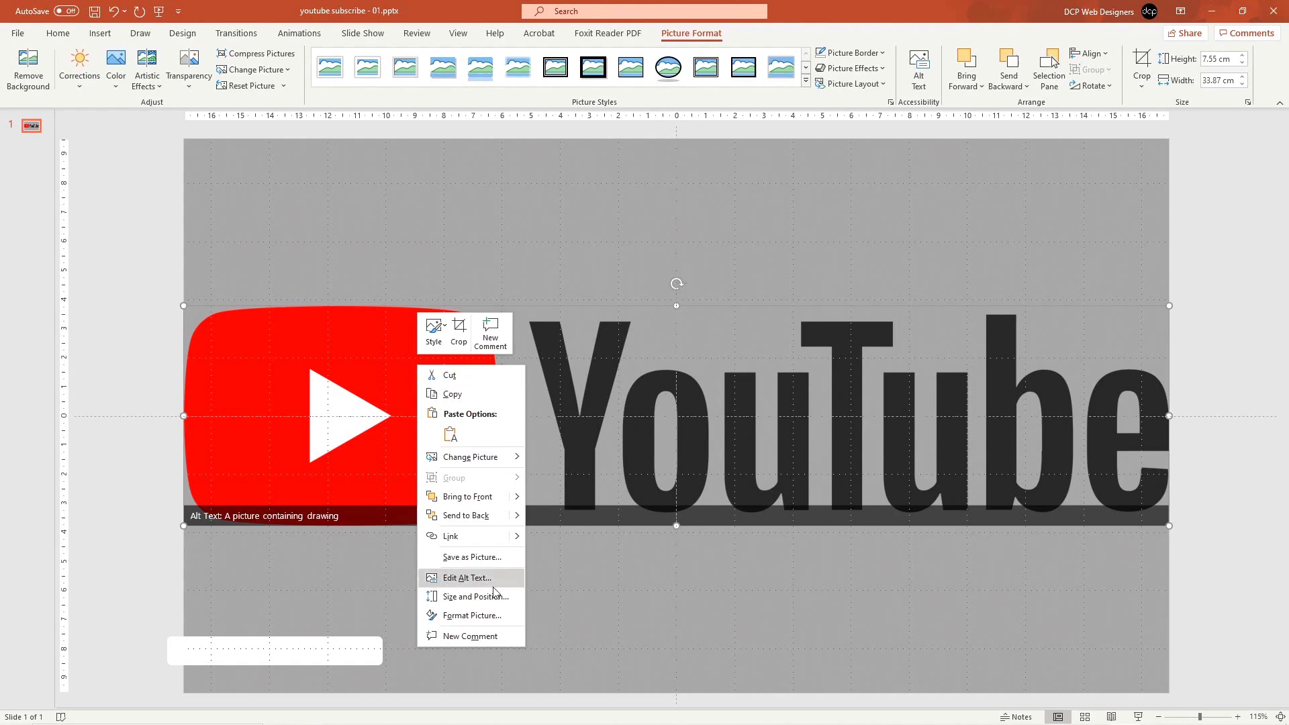
pyautogui.click(472, 616)
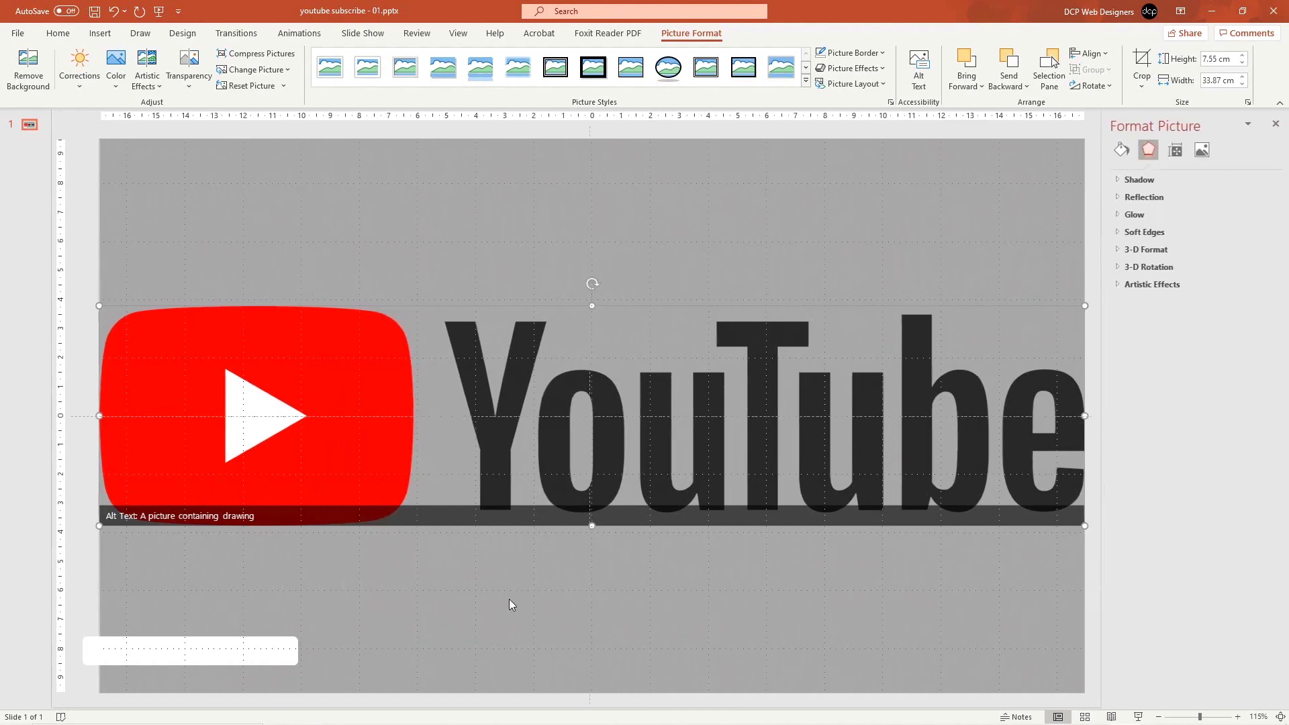
pyautogui.click(1199, 151)
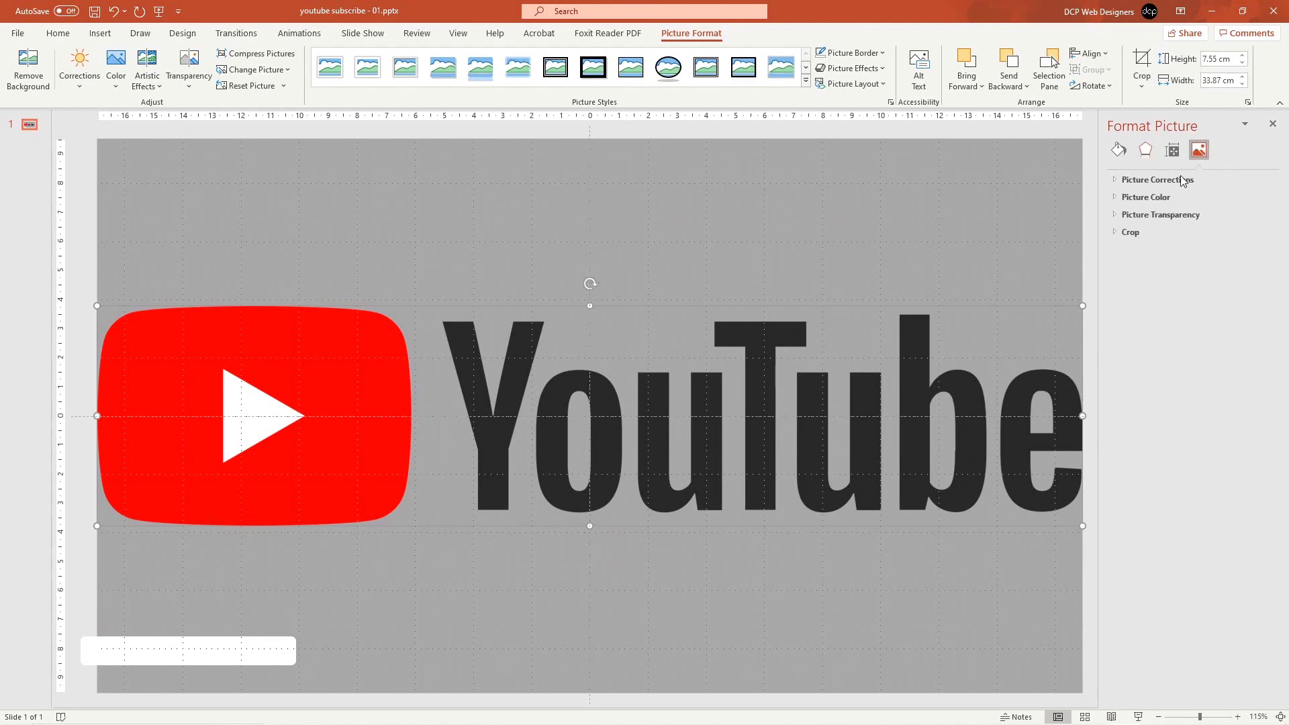
pyautogui.click(1130, 232)
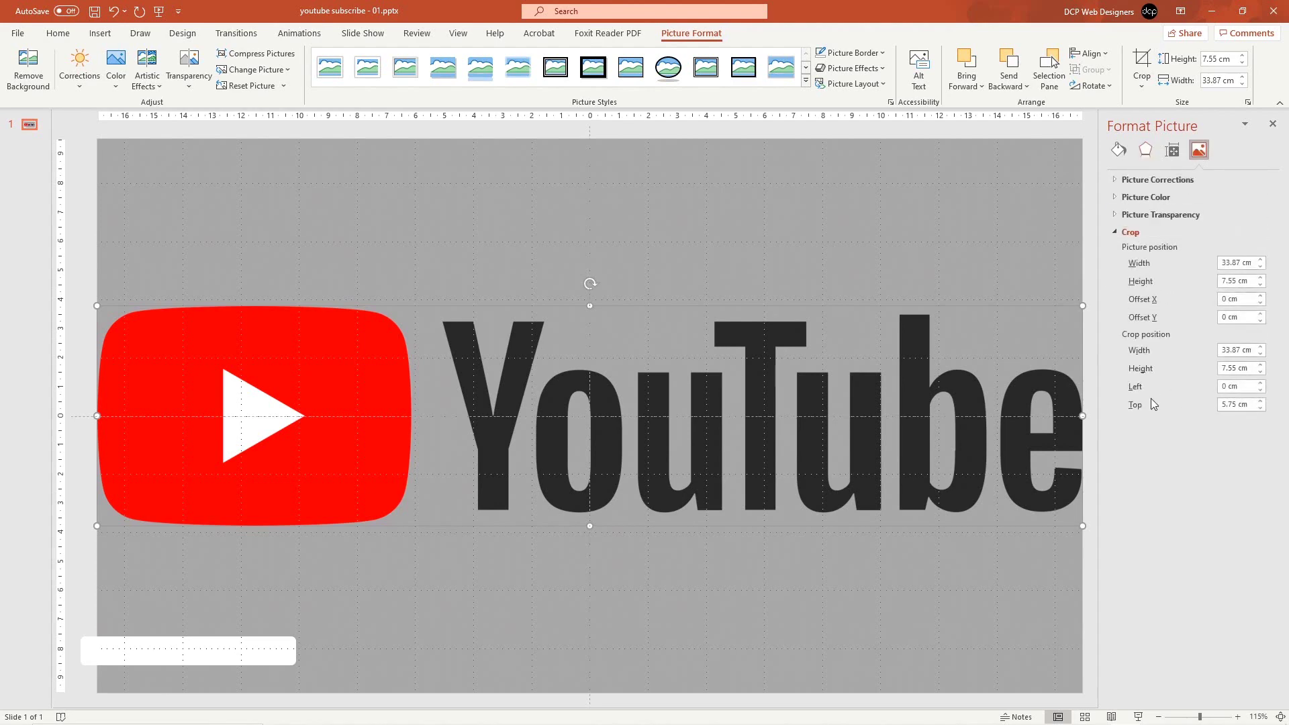
# Set the left crop to -22.6 cm so only the red play-button icon remains.
pyautogui.click(1260, 389)
pyautogui.click(1260, 389)
pyautogui.click(1259, 390)
pyautogui.click(1260, 389)
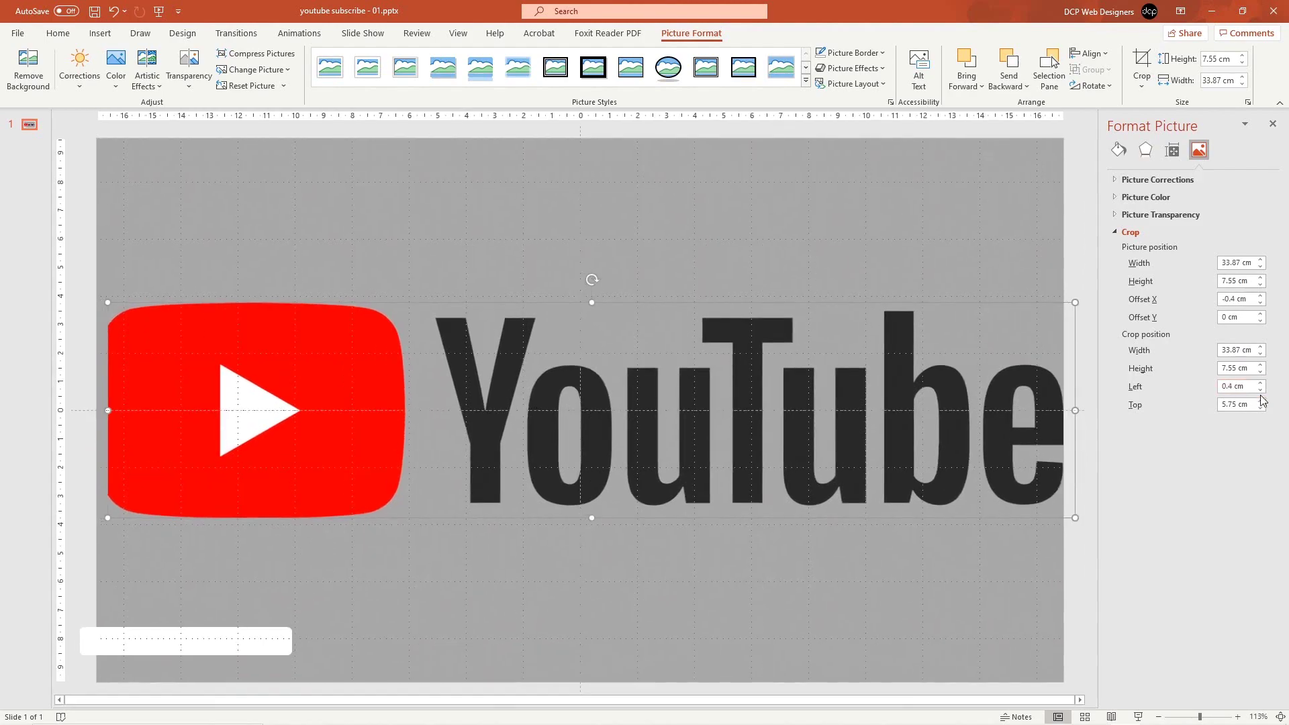
pyautogui.click(1260, 390)
pyautogui.click(1260, 390)
pyautogui.click(1260, 390)
pyautogui.click(1260, 390)
pyautogui.click(1260, 390)
pyautogui.click(1260, 390)
pyautogui.click(1260, 390)
pyautogui.click(1260, 390)
pyautogui.click(1260, 390)
pyautogui.click(1260, 390)
pyautogui.click(1259, 390)
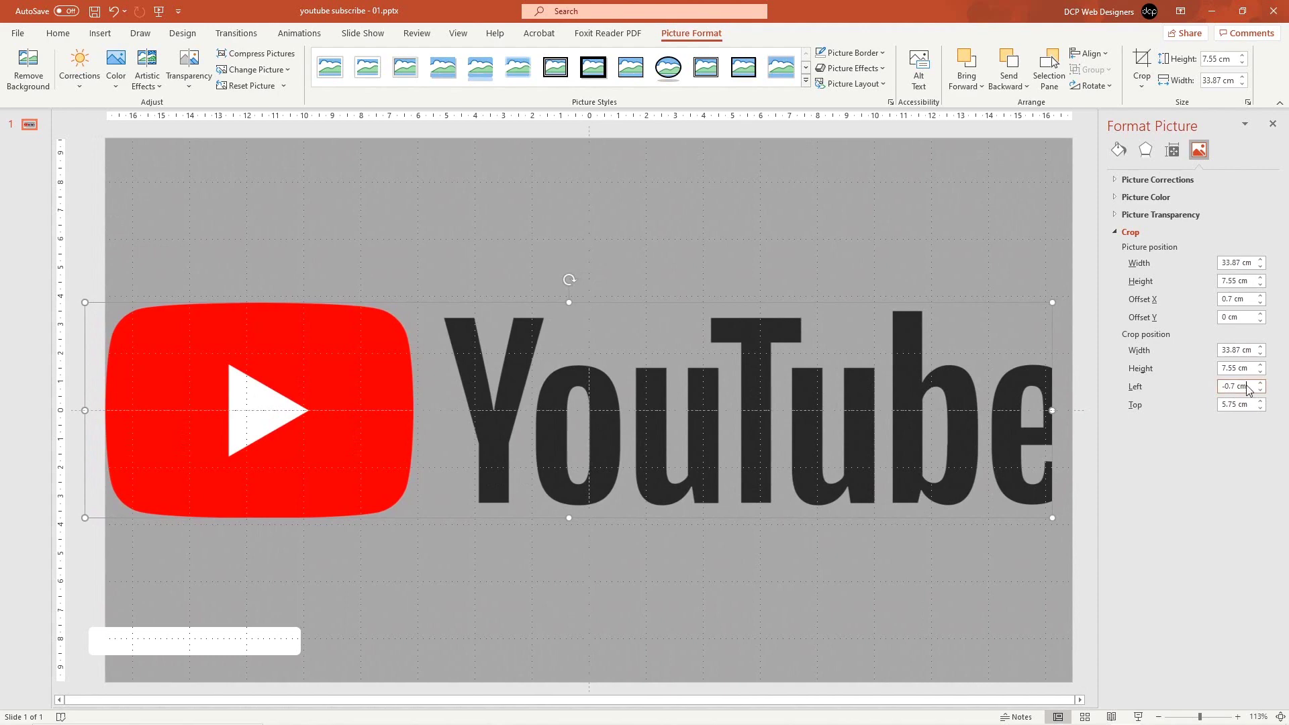
pyautogui.moveTo(1260, 390); pyautogui.dragTo(1260, 390)
pyautogui.click(1260, 390)
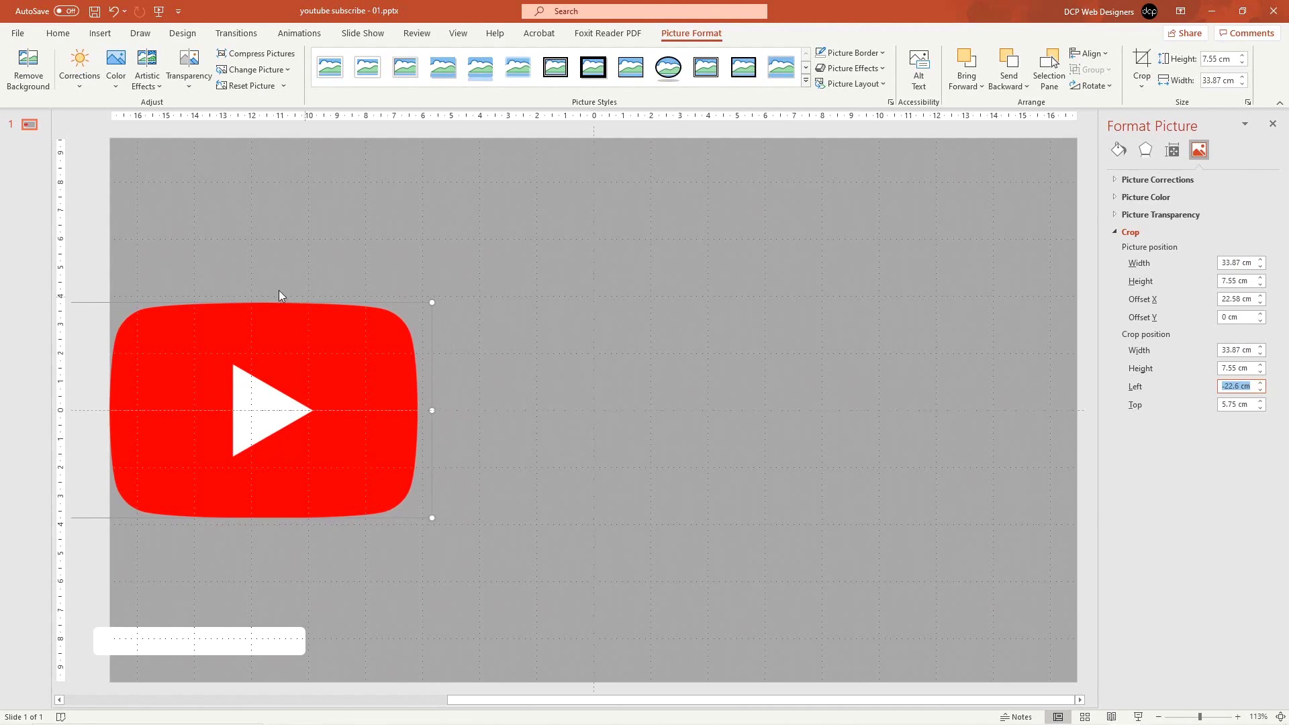
pyautogui.click(1208, 190)
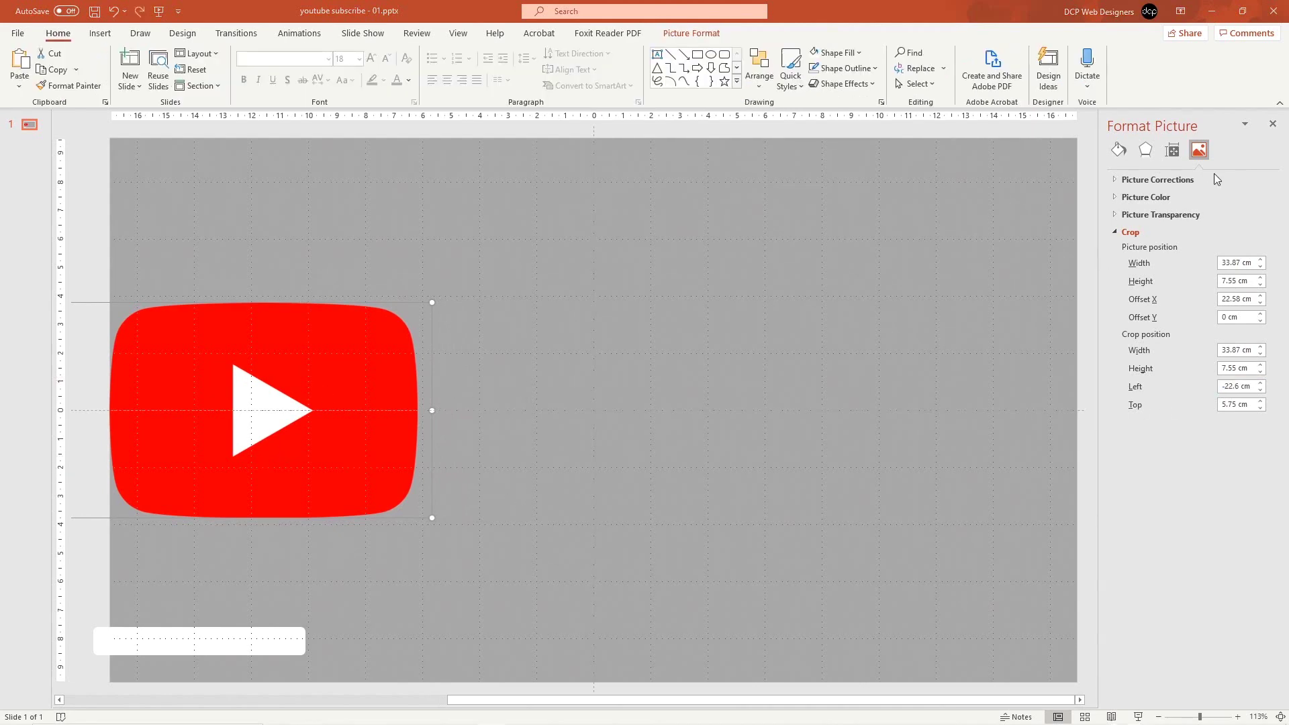
# Shrink the play-button icon and move it onto the right end of the white bar.
pyautogui.click(1272, 124)
pyautogui.moveTo(514, 387); pyautogui.dragTo(860, 329)
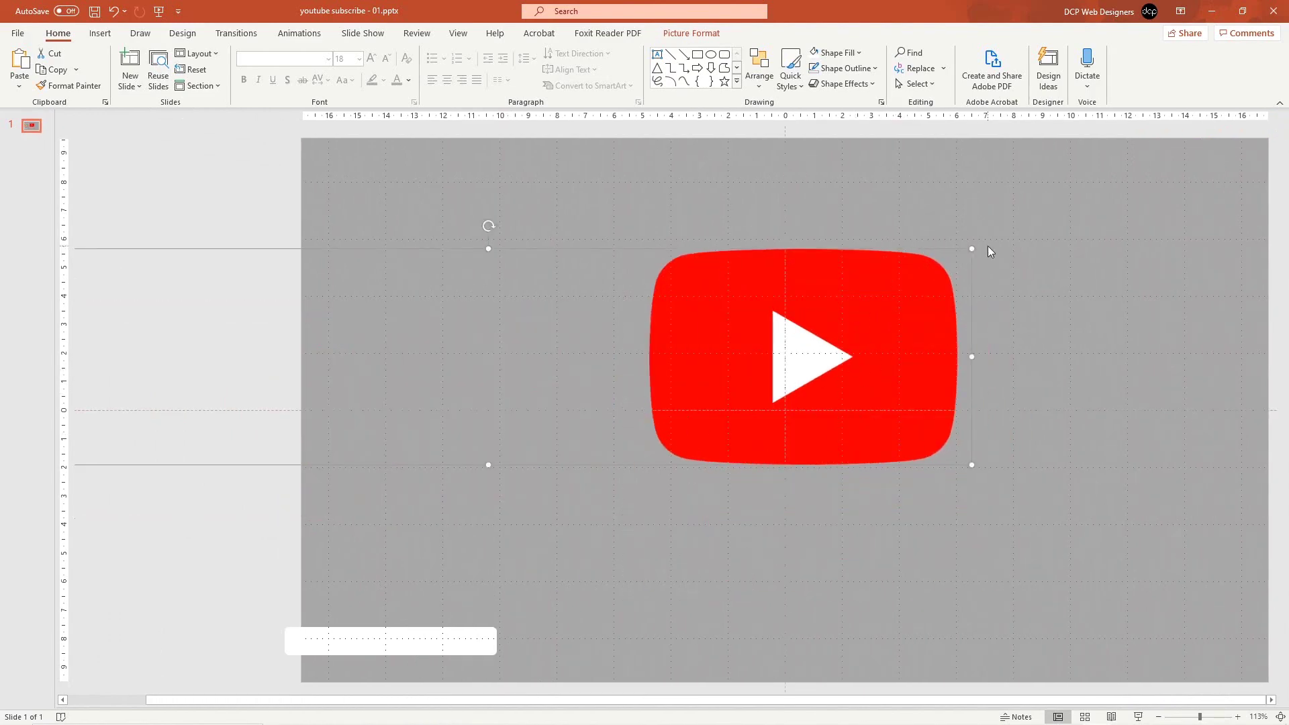
pyautogui.moveTo(970, 247); pyautogui.dragTo(521, 644)
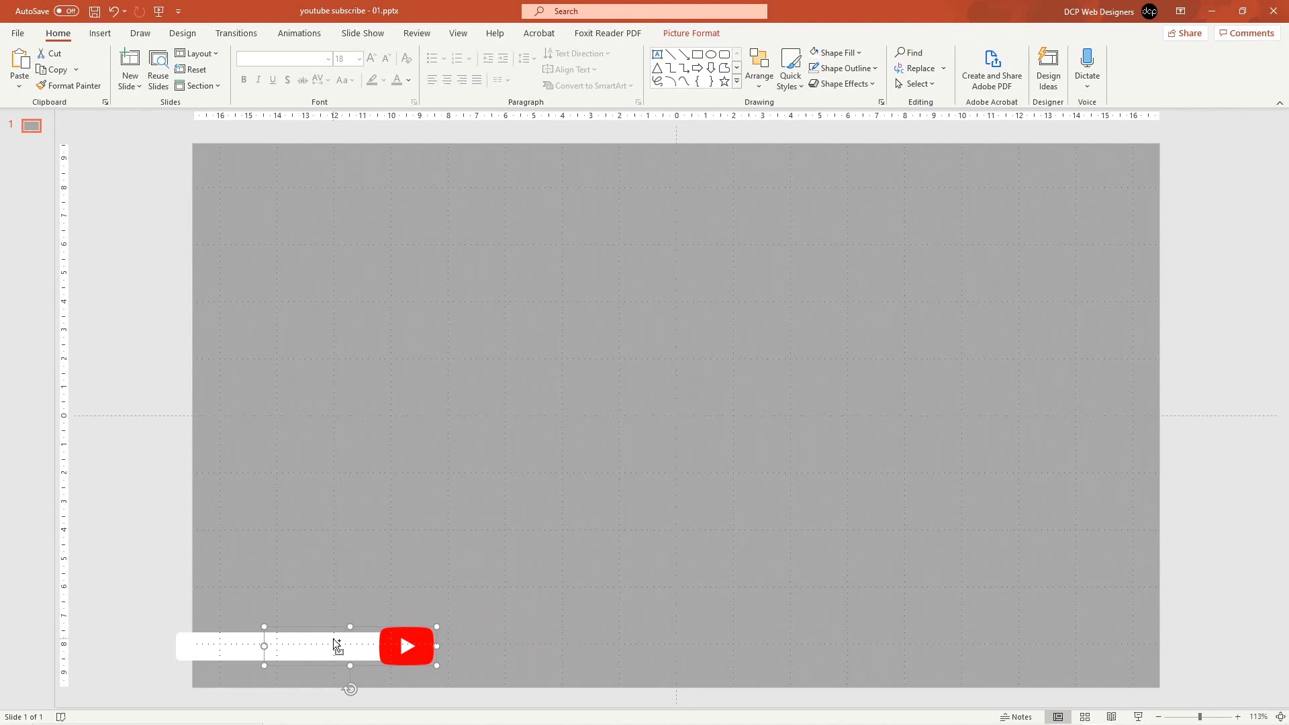
pyautogui.scroll(10, 335, 643)
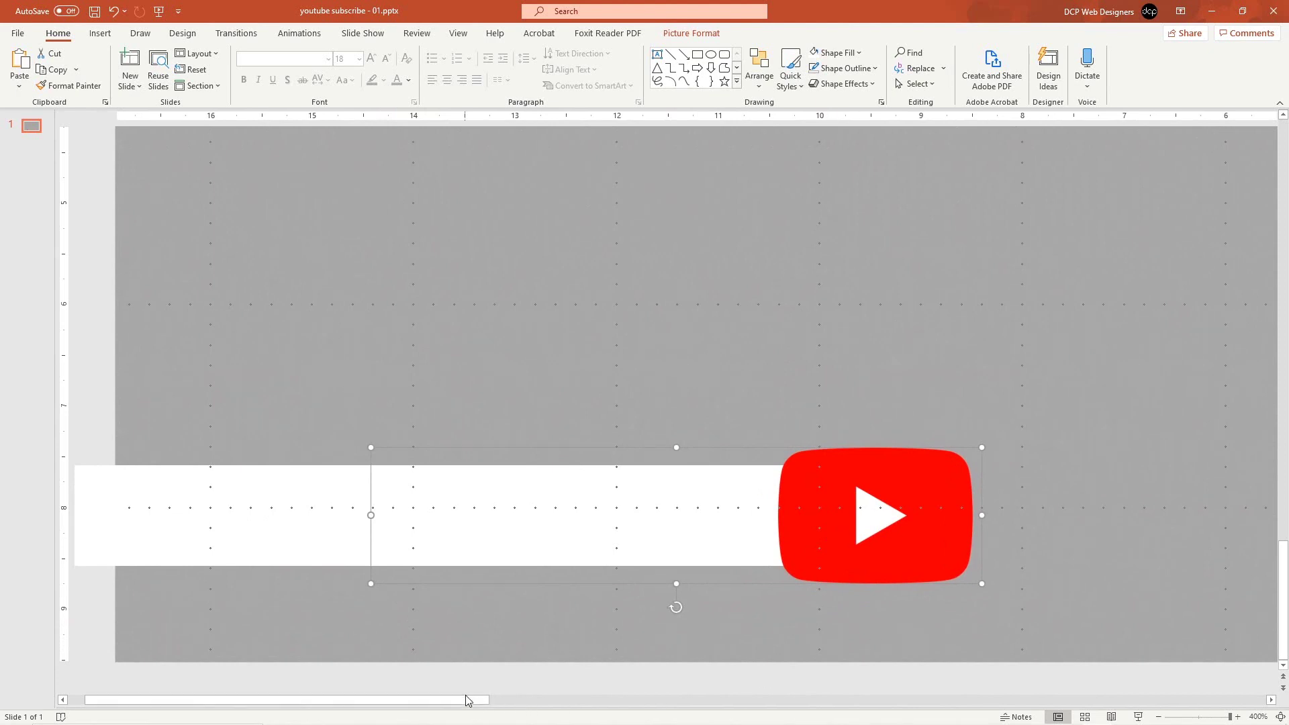
pyautogui.moveTo(469, 700); pyautogui.dragTo(429, 704)
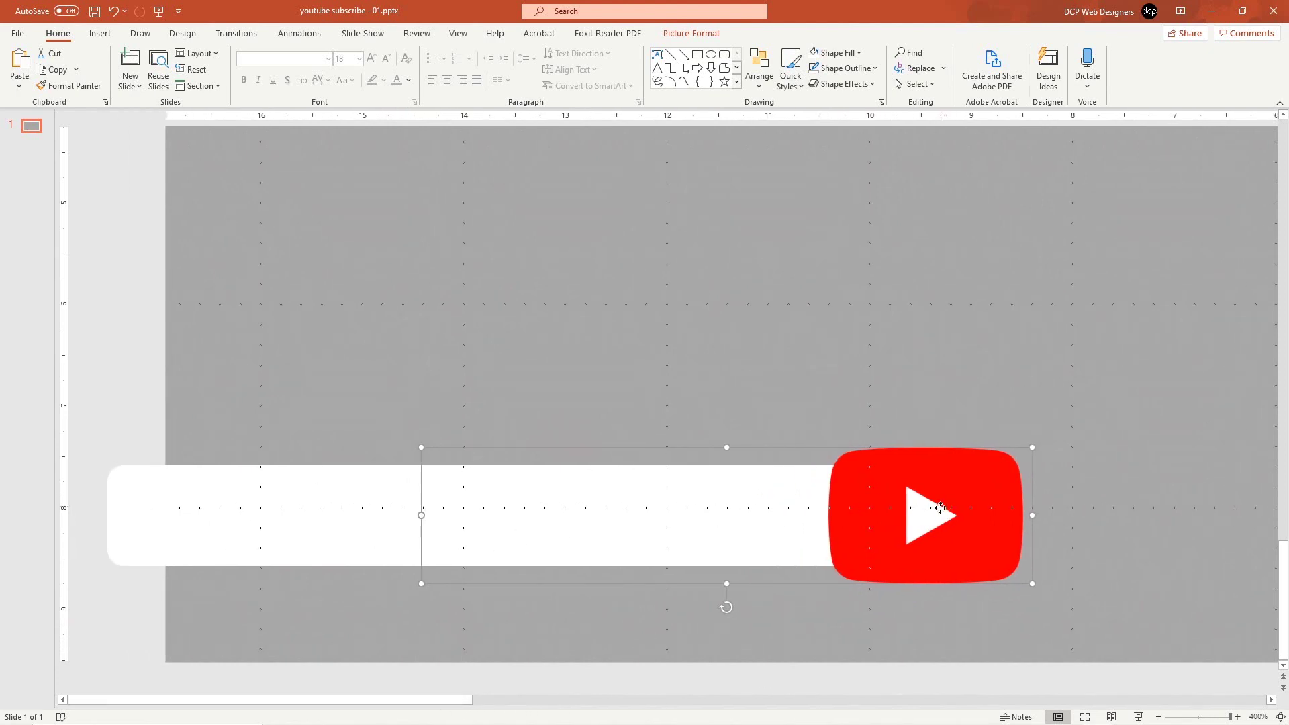
pyautogui.moveTo(953, 505); pyautogui.dragTo(952, 507)
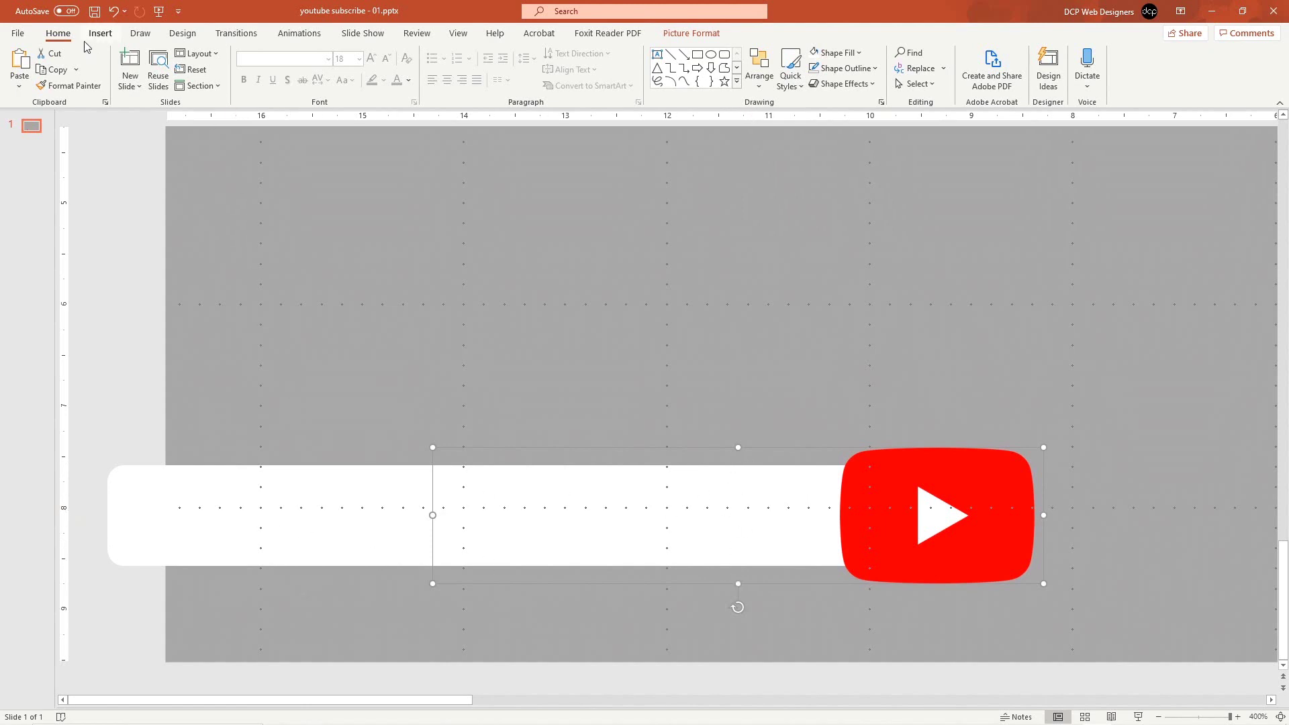
# Add a text box on the bar reading SUBSCRIBE in Aileron Black, size 20.
pyautogui.click(657, 55)
pyautogui.moveTo(195, 485); pyautogui.dragTo(792, 552)
pyautogui.moveTo(806, 556); pyautogui.dragTo(810, 557)
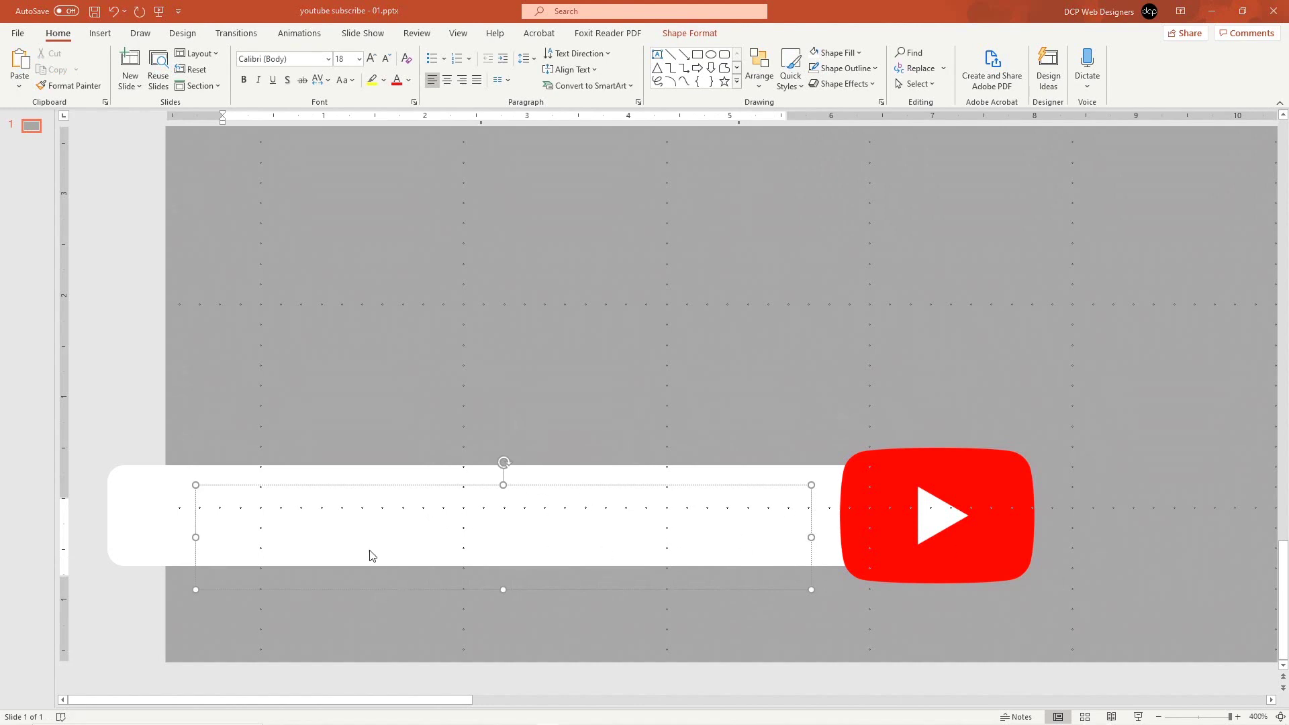
pyautogui.write('SUBSCRIBE')
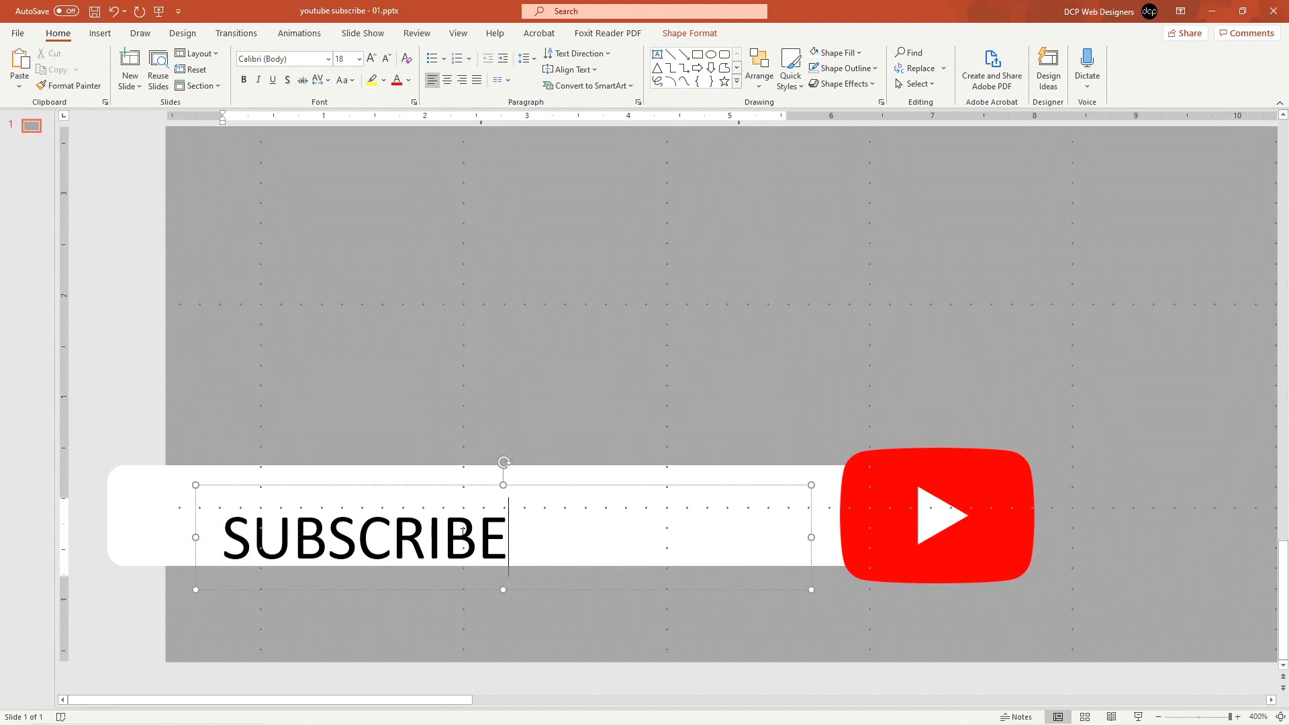
pyautogui.doubleClick(463, 529)
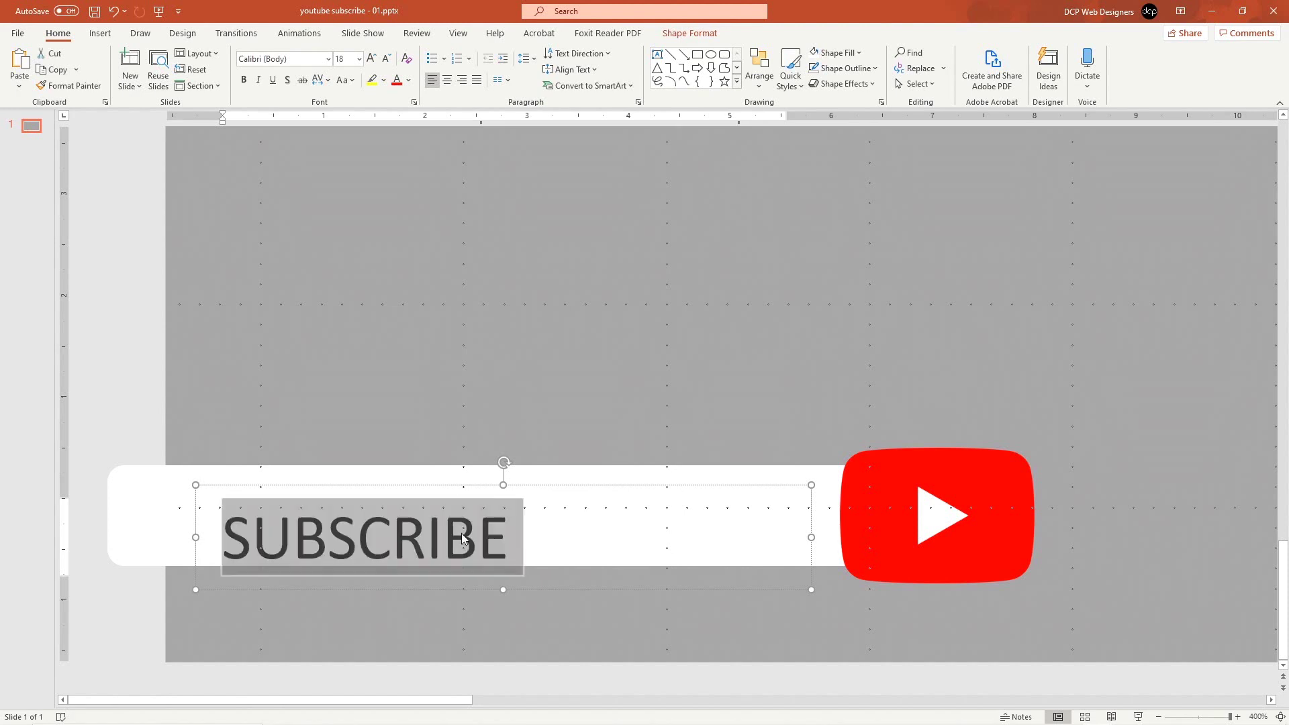
pyautogui.click(327, 59)
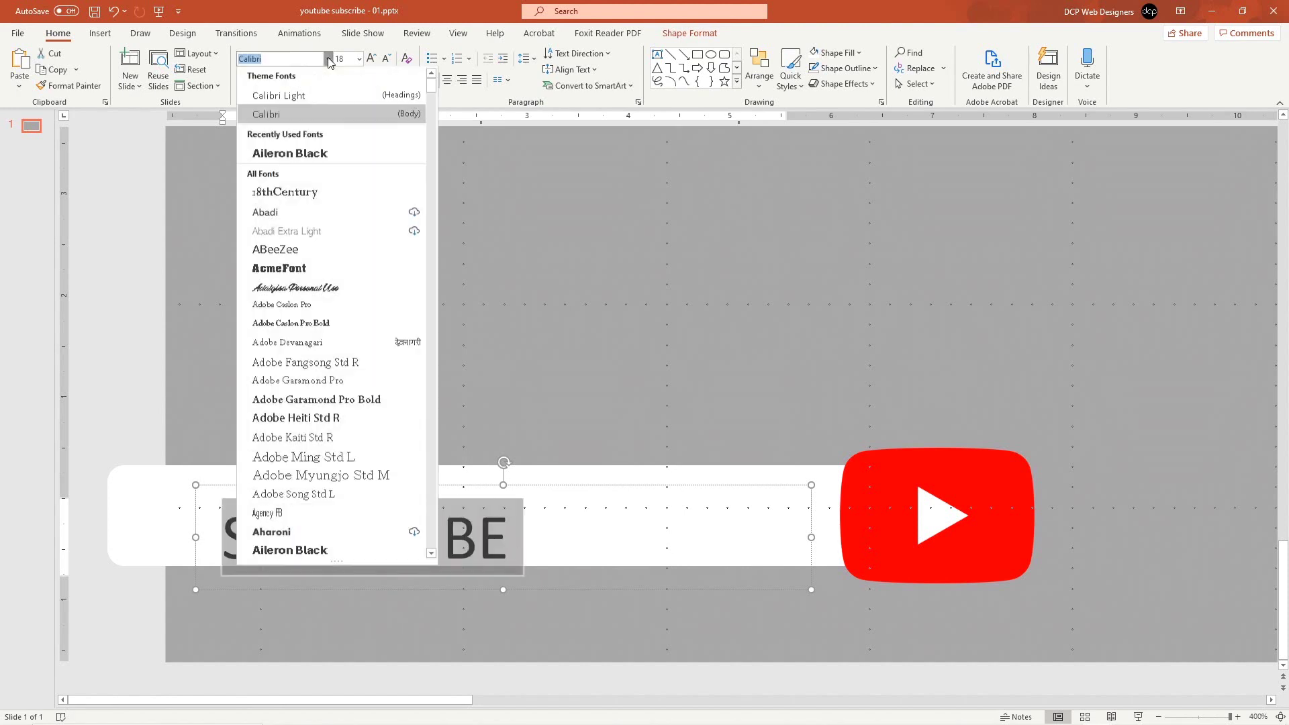
pyautogui.click(292, 551)
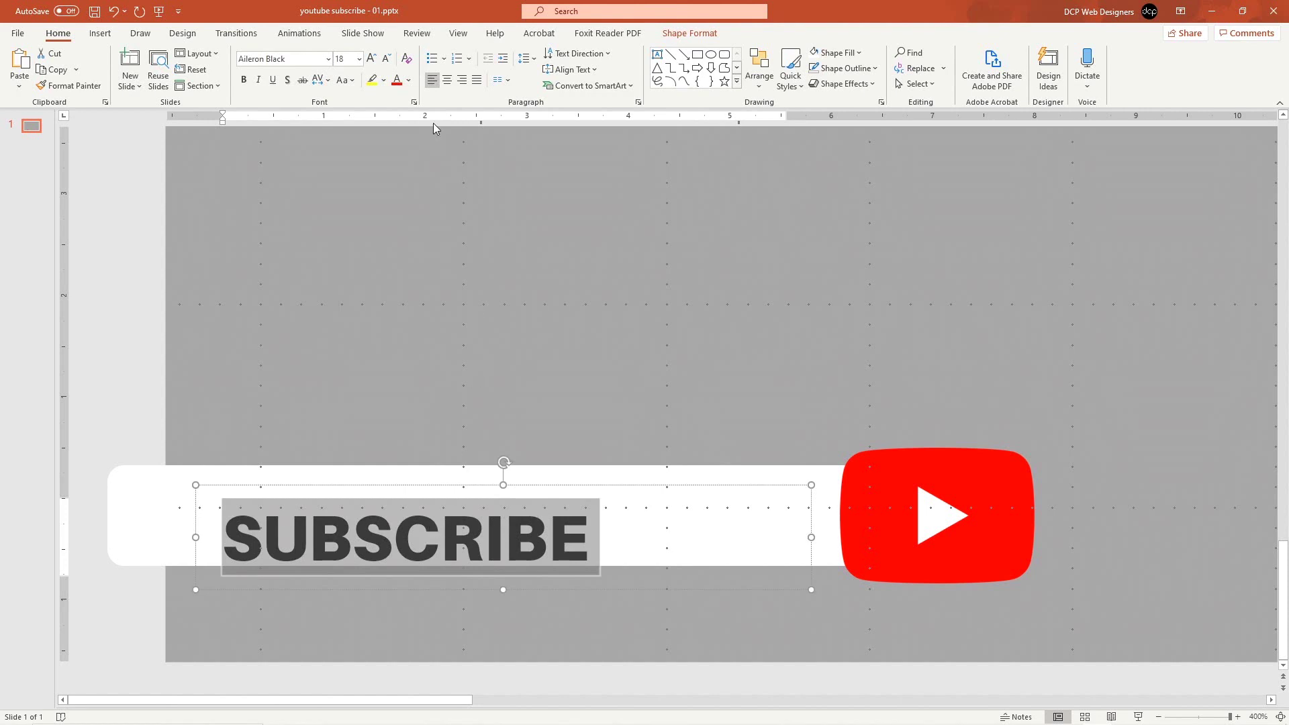
pyautogui.click(371, 58)
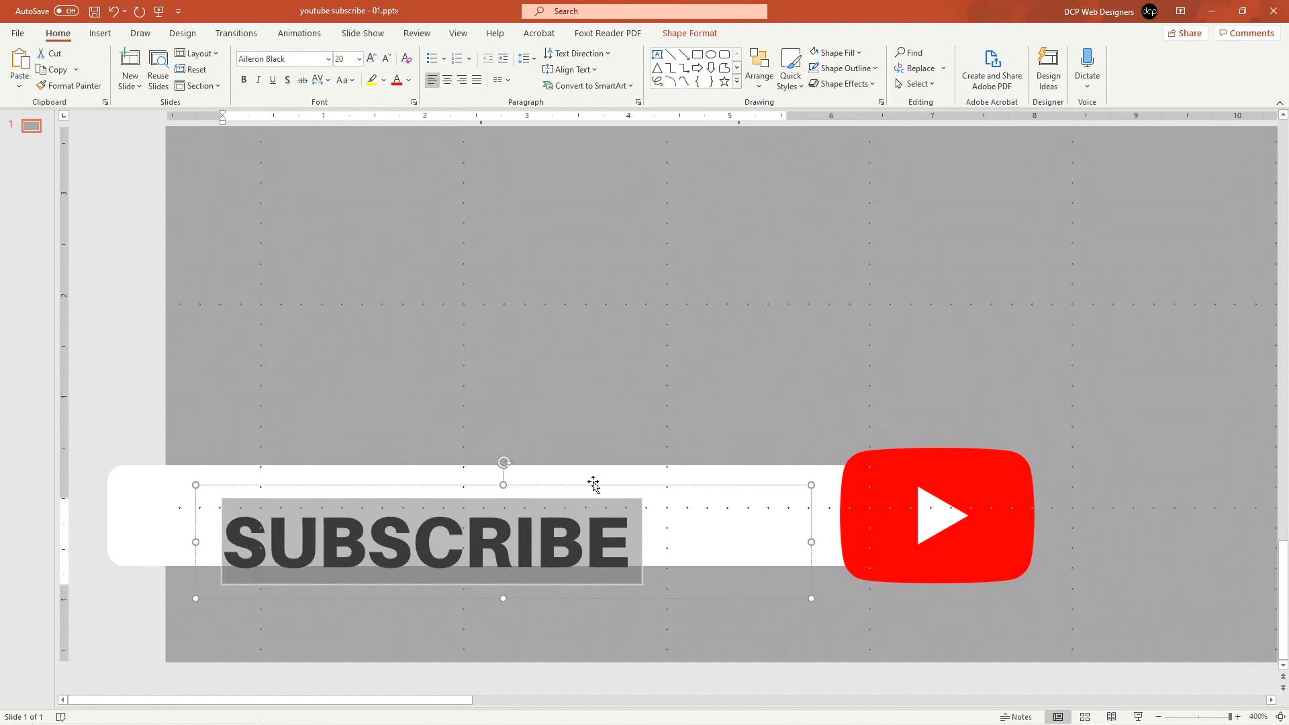
# Nudge the logo down and move the SUBSCRIBE box up so both line up on the bar.
pyautogui.click(589, 466)
pyautogui.click(590, 492)
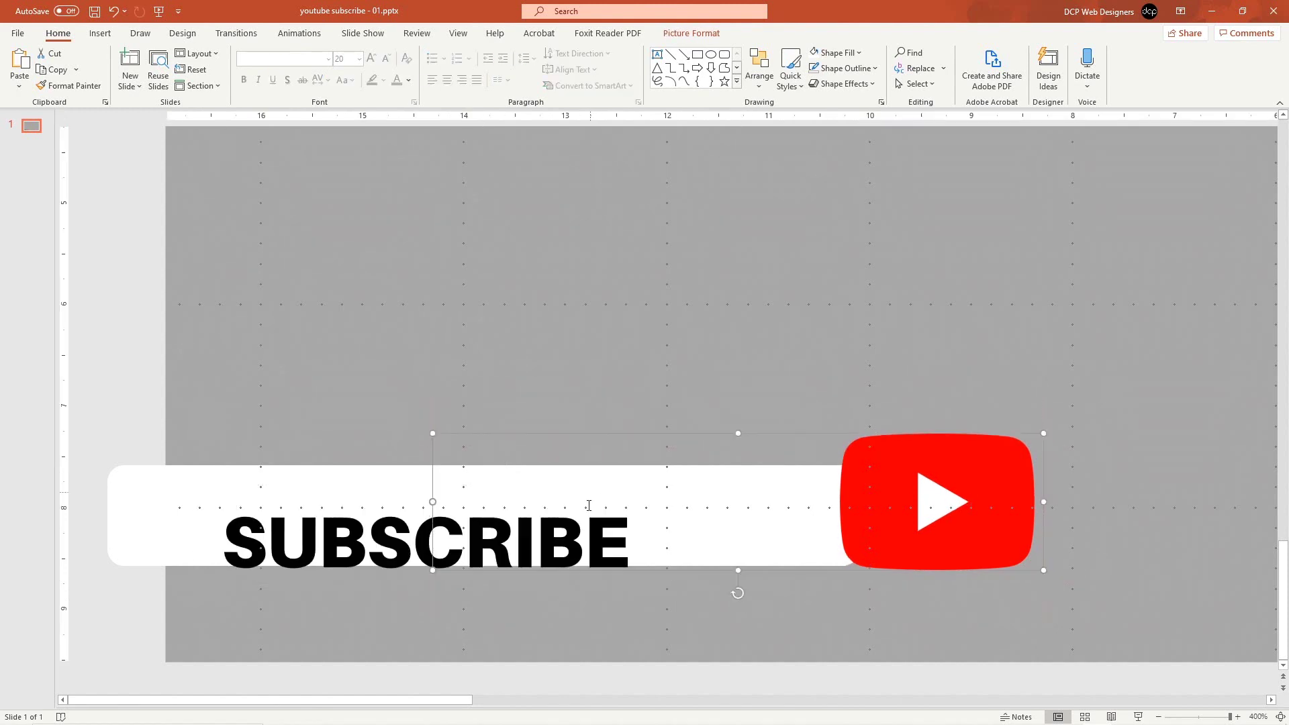
pyautogui.press('Down')
pyautogui.click(535, 540)
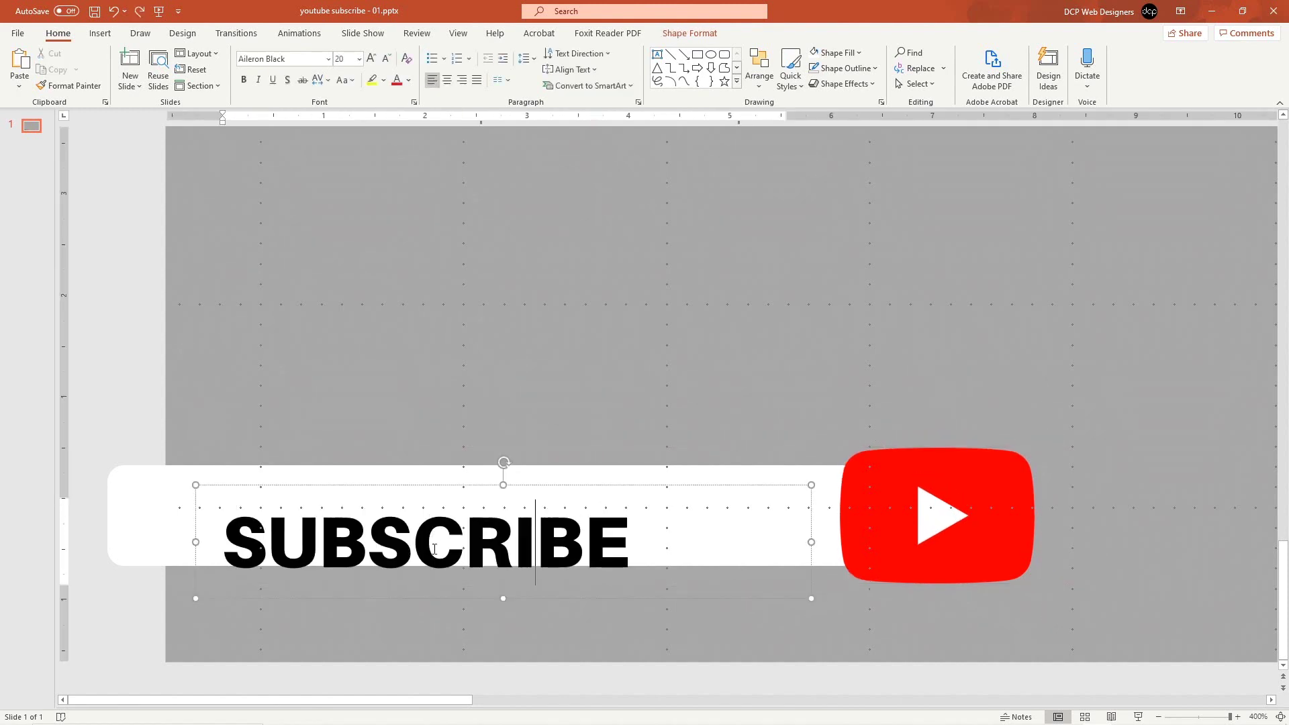
pyautogui.moveTo(485, 598); pyautogui.dragTo(470, 569)
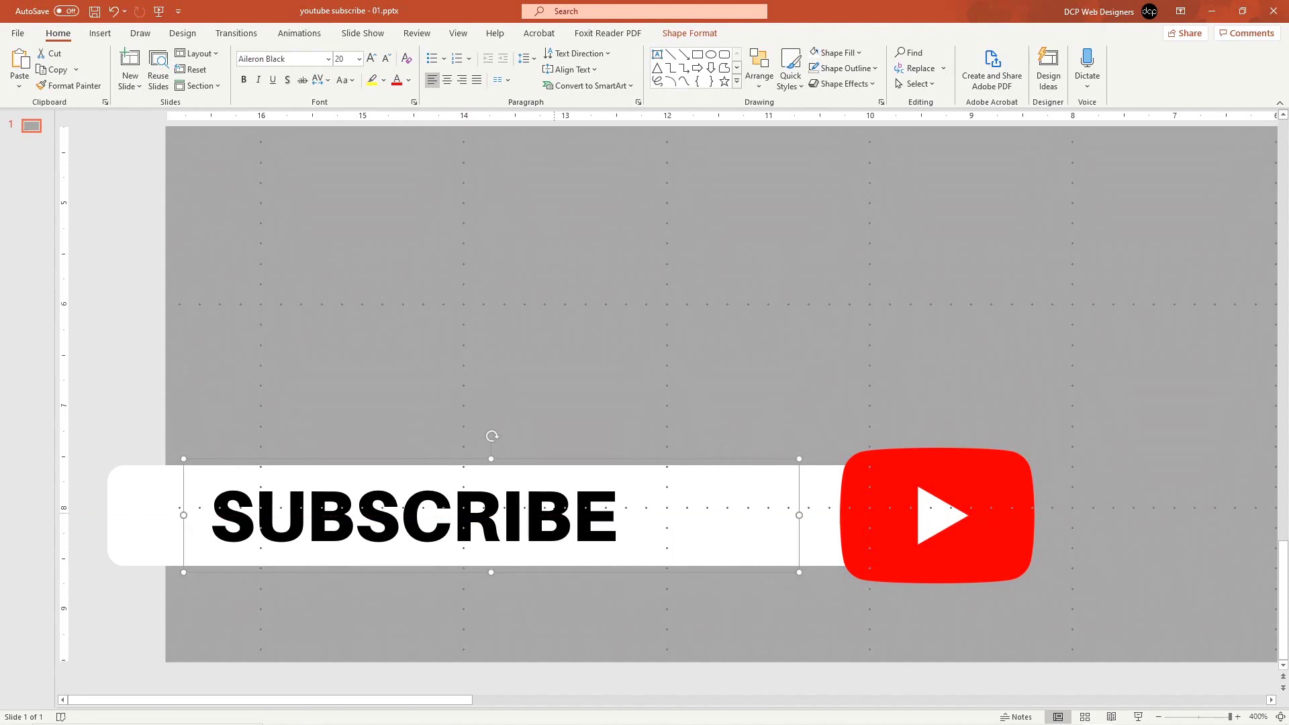
# Apply red to the SUBSCRIBE text with the Font Color button.
pyautogui.press('F2')
pyautogui.hotkey('ctrl', 'a')
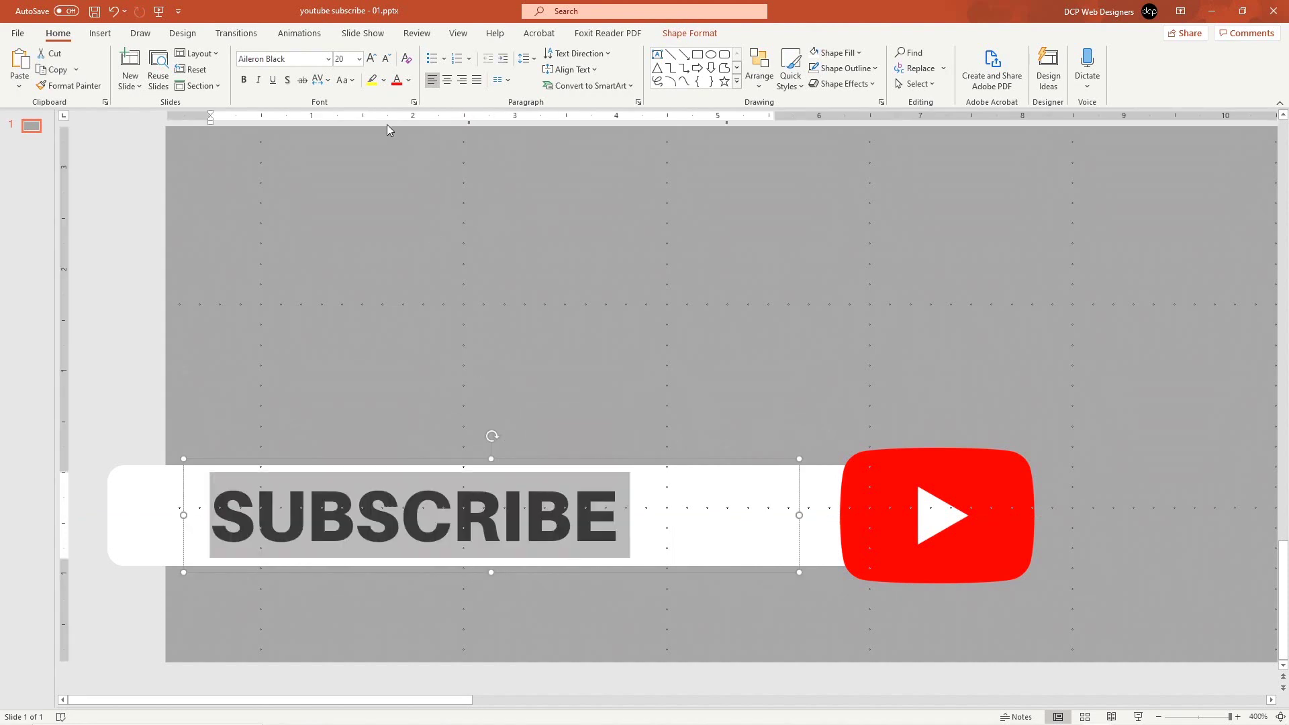
pyautogui.click(396, 80)
pyautogui.click(545, 352)
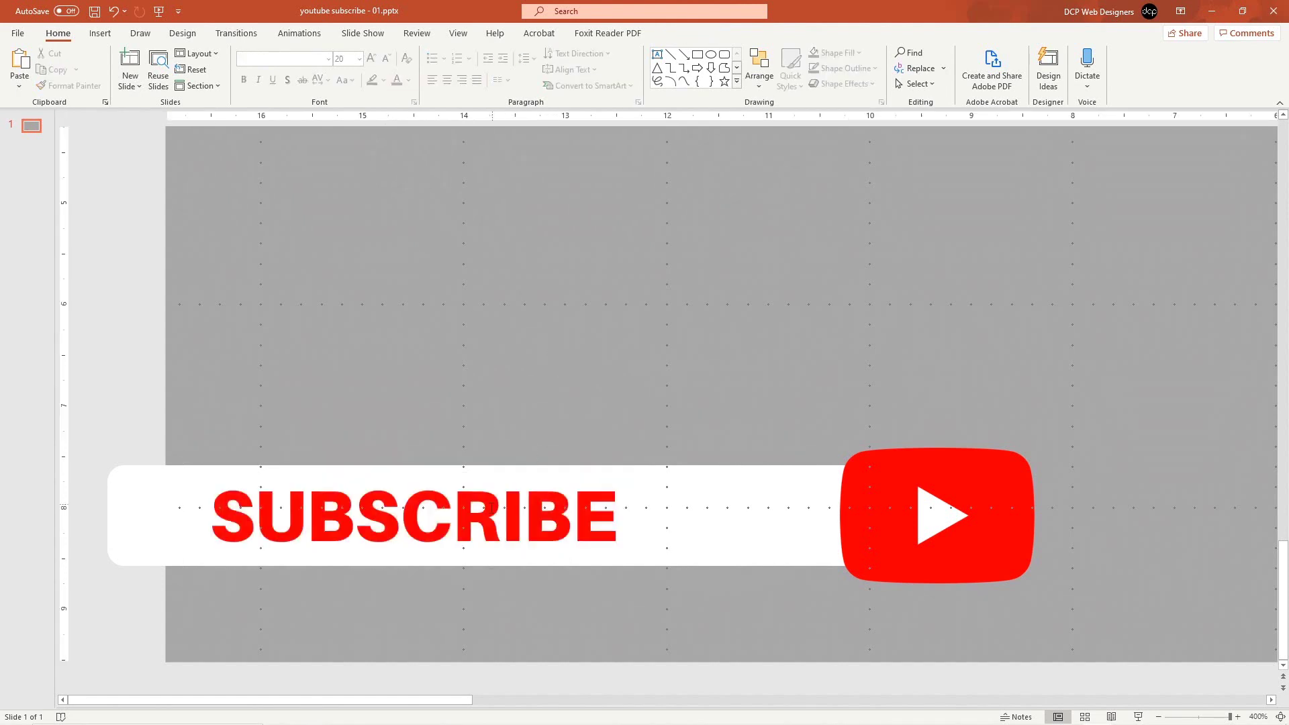
pyautogui.click(498, 504)
pyautogui.doubleClick(499, 504)
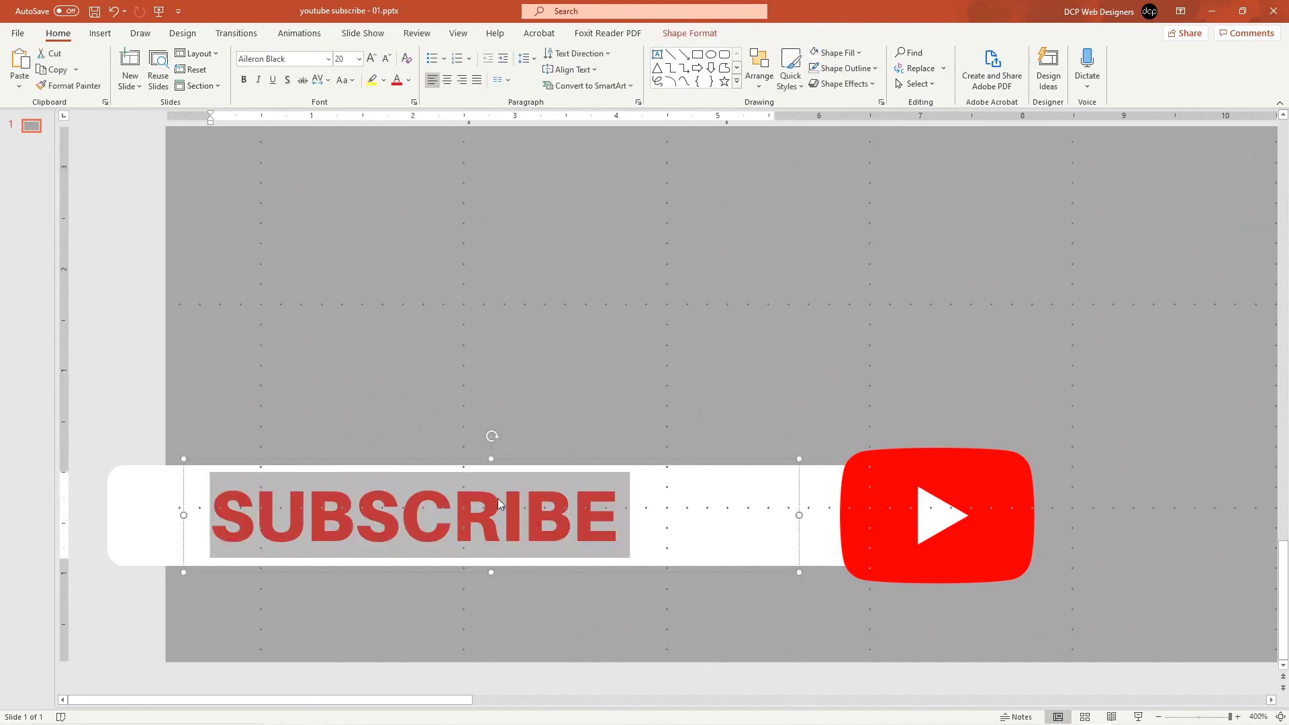
pyautogui.click(408, 80)
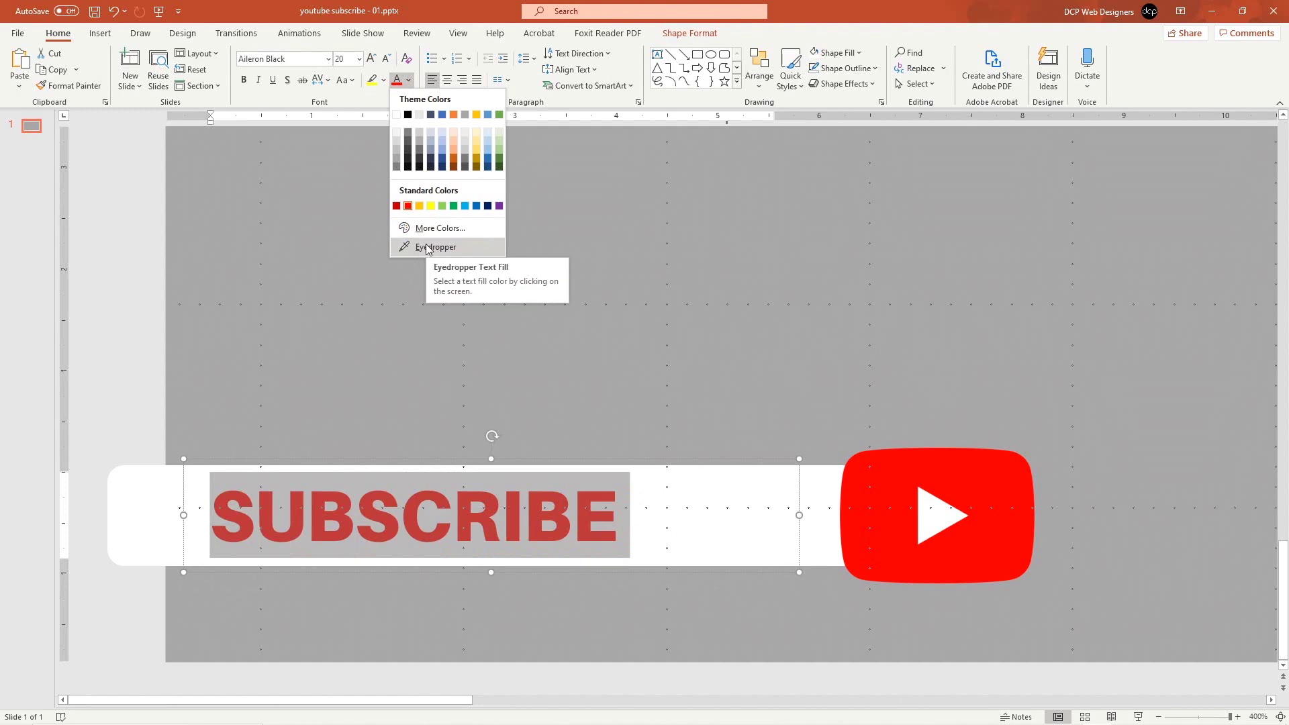
pyautogui.click(427, 246)
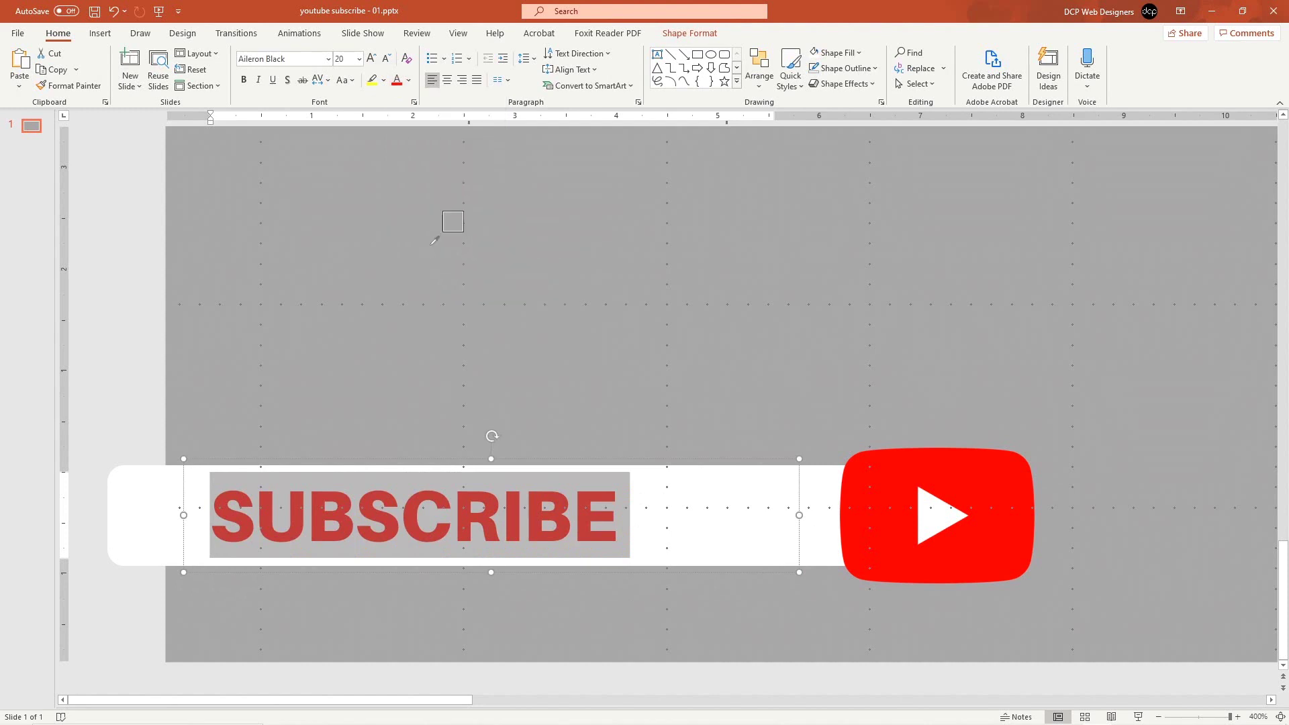
# Sample the logo's red with the eyedropper for SUBSCRIBE, then zoom out to view the slide.
pyautogui.click(986, 469)
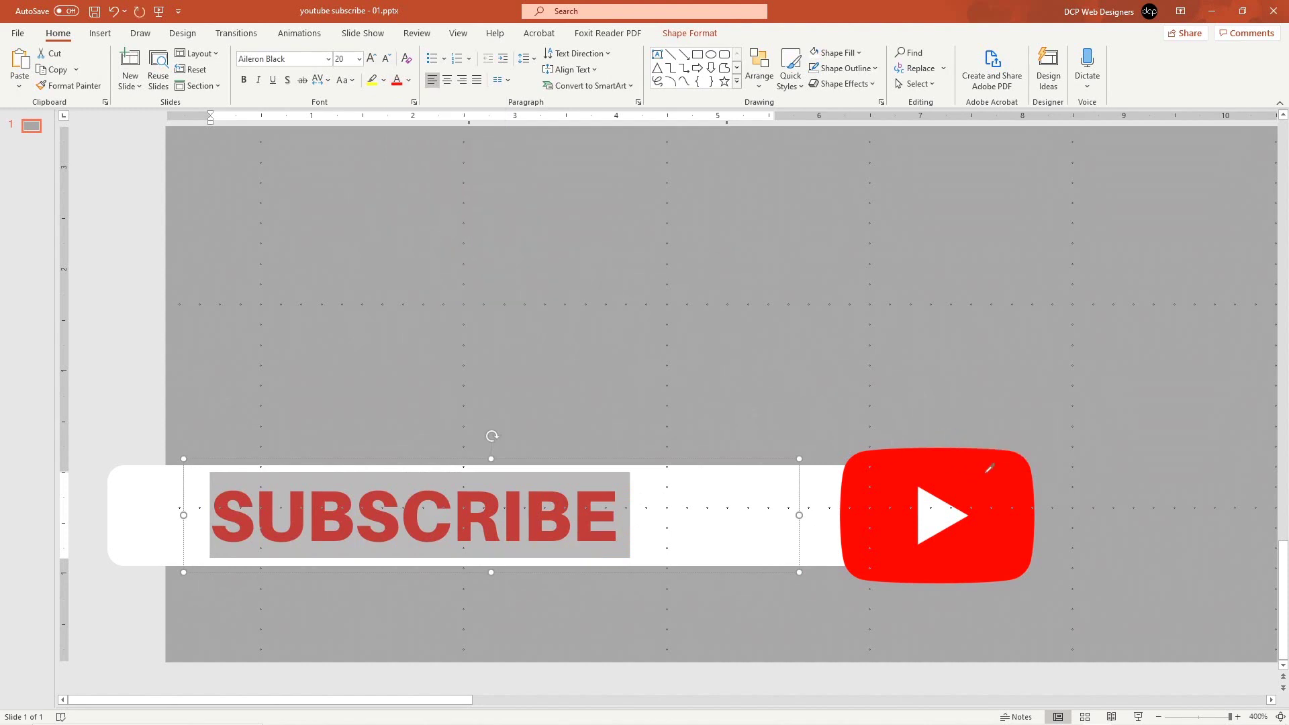
pyautogui.click(696, 339)
pyautogui.scroll(-5, 771, 389)
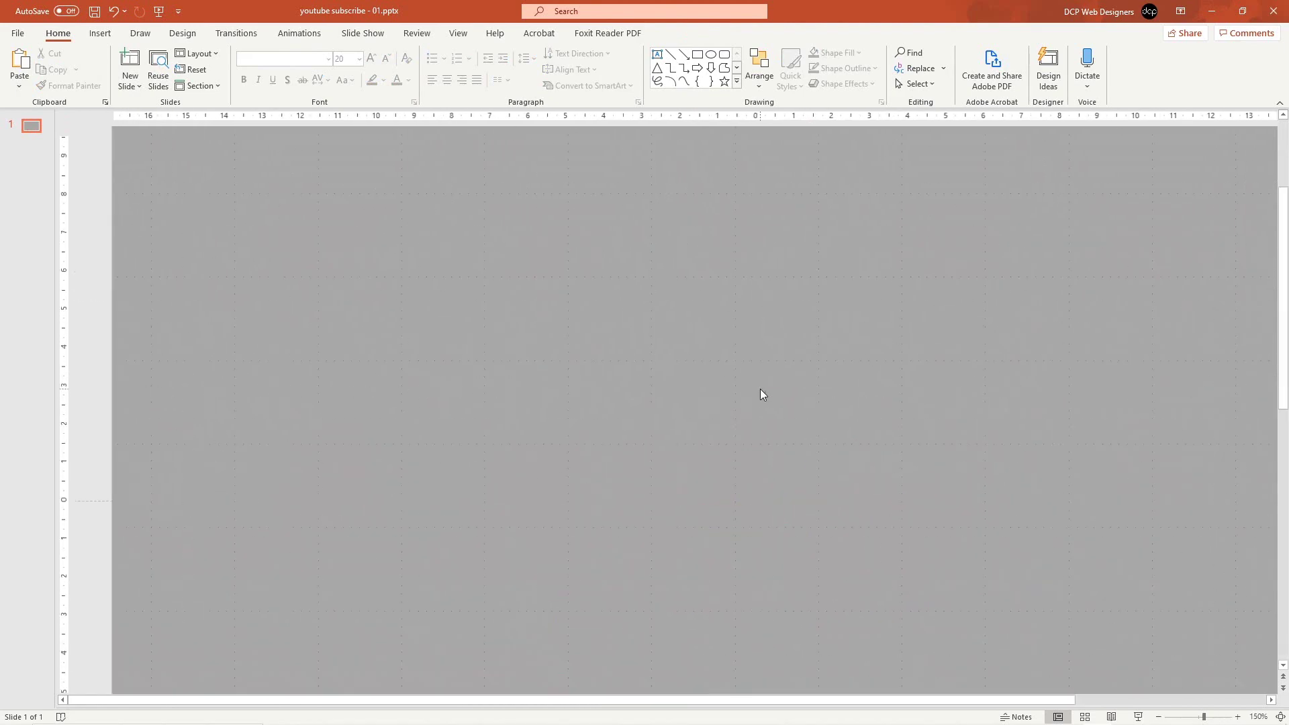
pyautogui.scroll(-3, 667, 478)
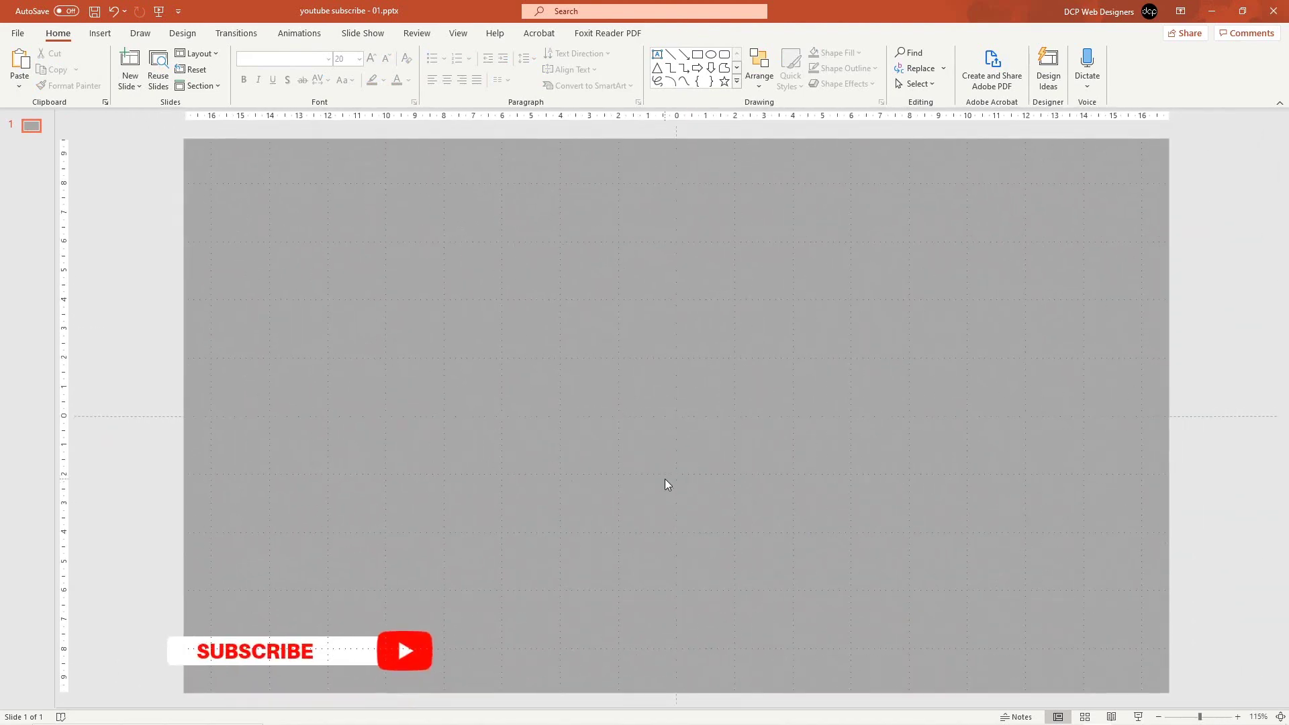
pyautogui.scroll(-1, 664, 478)
pyautogui.scroll(1, 662, 478)
# Select the white bar and YouTube logo and nudge them slightly left behind the SUBSCRIBE text.
pyautogui.click(349, 644)
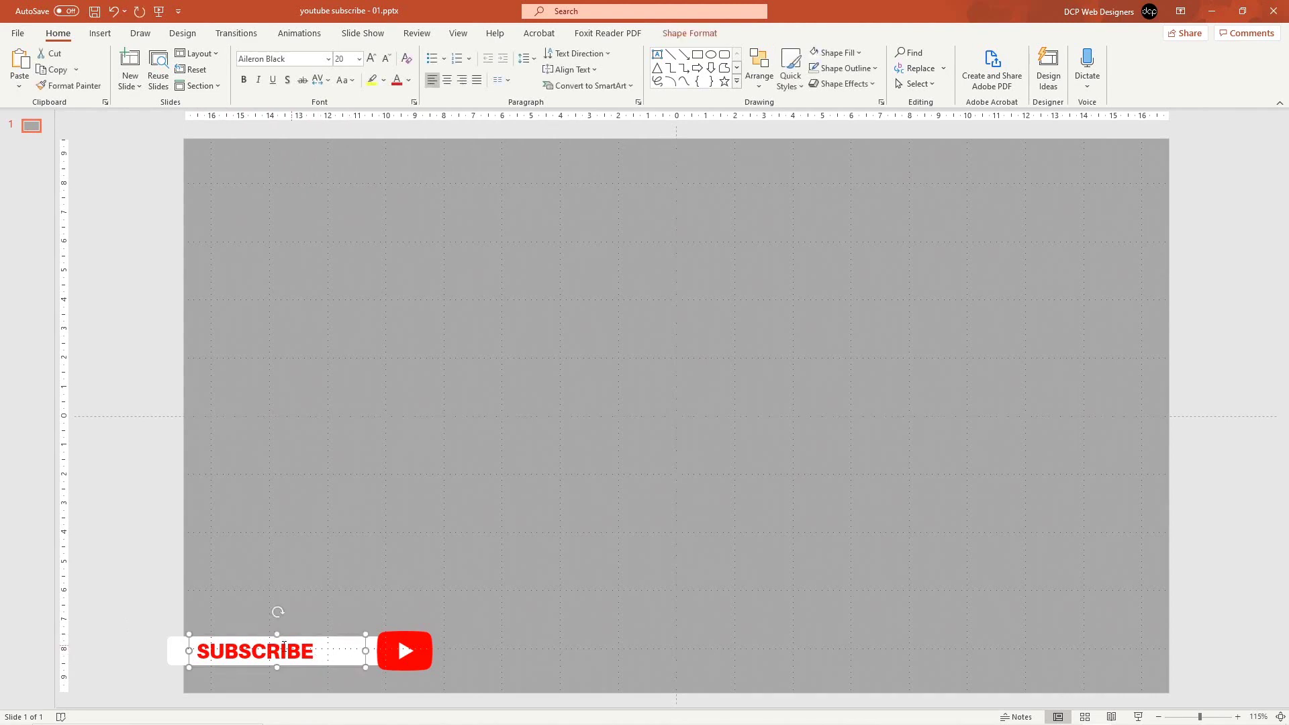
pyautogui.click(173, 648)
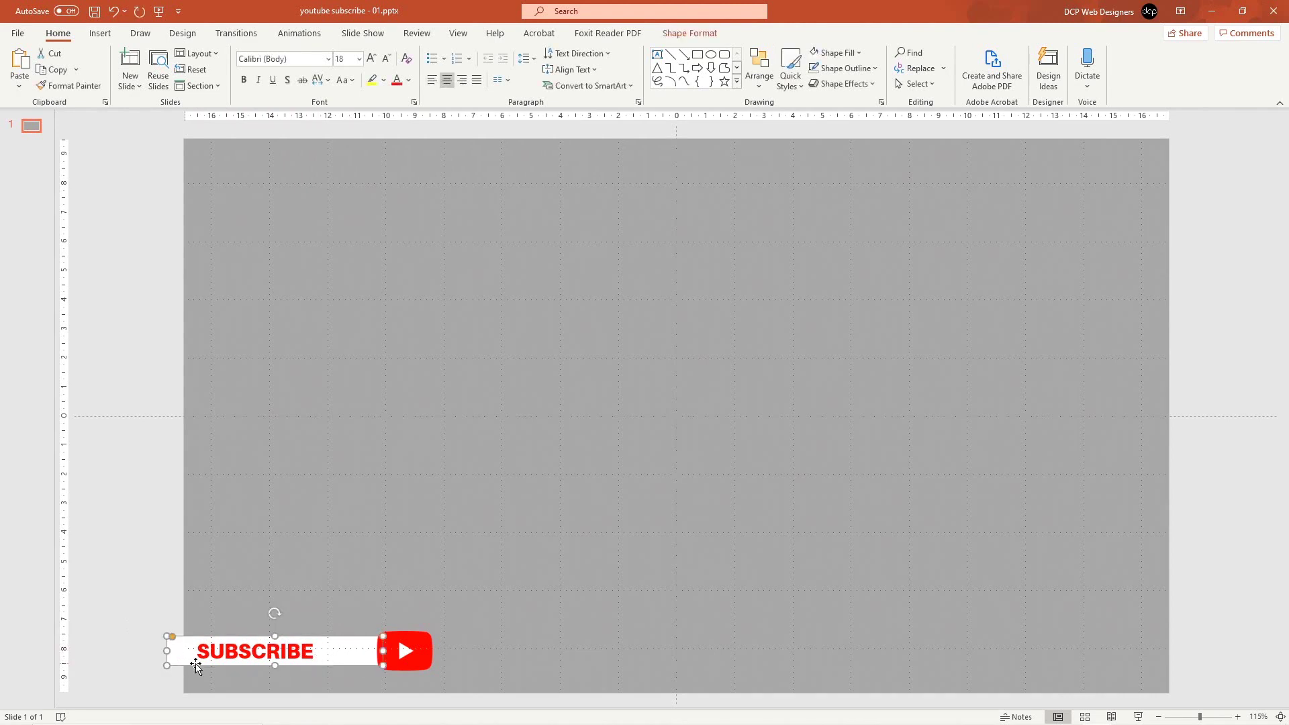
pyautogui.keyDown('shift'); pyautogui.click(422, 639); pyautogui.keyUp('shift')
pyautogui.press('Left')
pyautogui.press('Left')
pyautogui.press('Left')
pyautogui.press('Left')
pyautogui.press('Left')
pyautogui.press('Left')
pyautogui.press('Left')
pyautogui.hotkey('ctrl', 'Right')
pyautogui.hotkey('ctrl', 'Right')
pyautogui.hotkey('ctrl', 'Right')
pyautogui.hotkey('ctrl', 'Right')
pyautogui.hotkey('ctrl', 'Right')
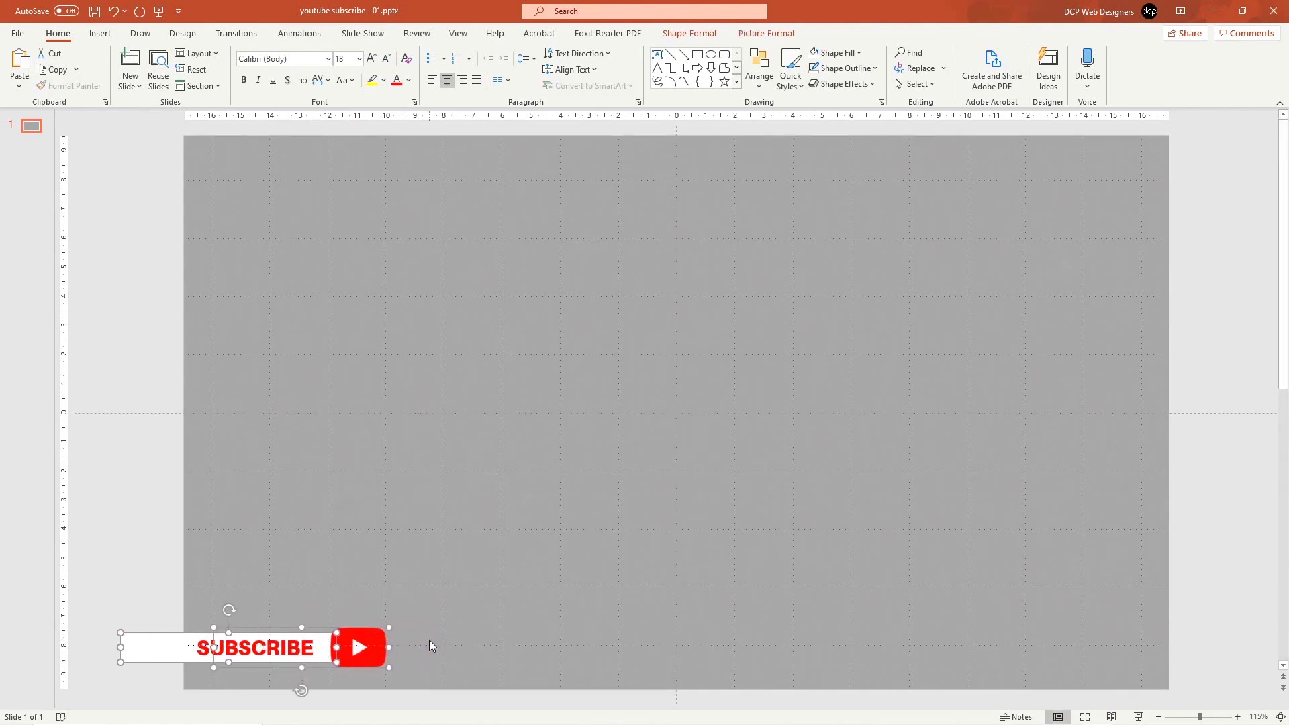
pyautogui.hotkey('ctrl', 'Right')
pyautogui.hotkey('ctrl', 'Left')
pyautogui.click(125, 573)
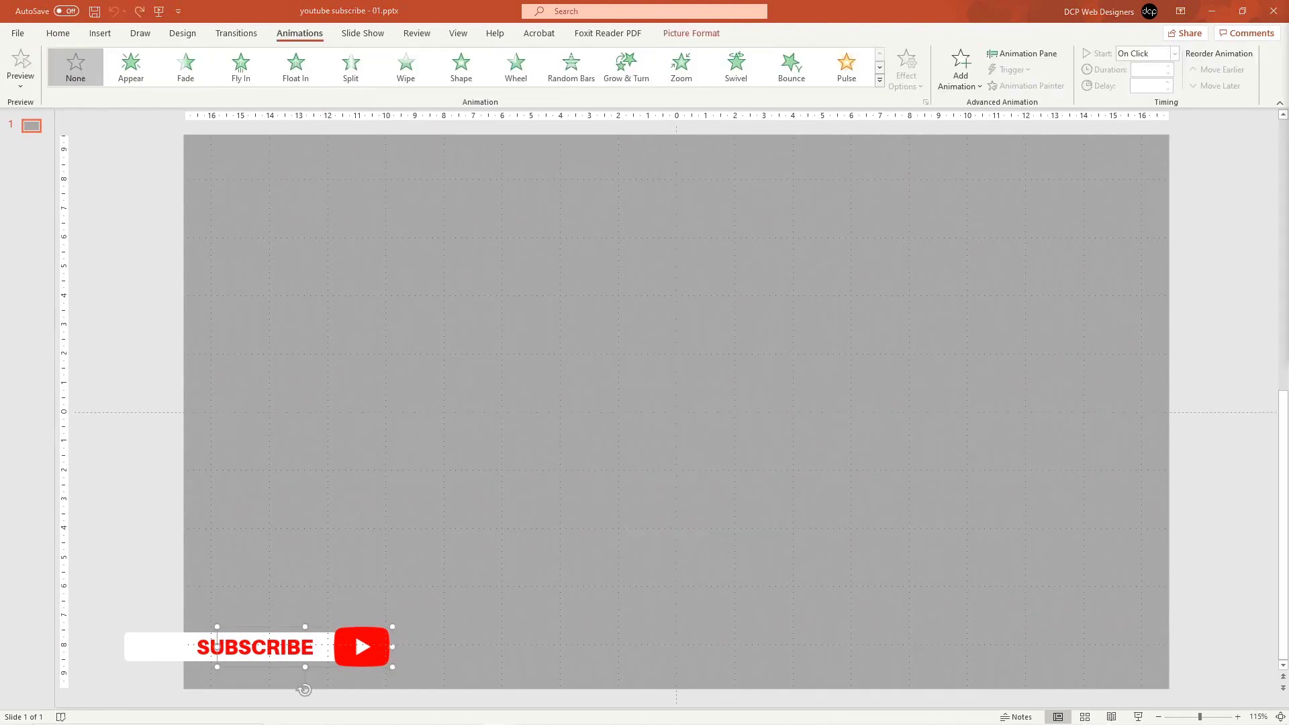
# Give the white bar a Fly In entrance from the left.
pyautogui.click(130, 655)
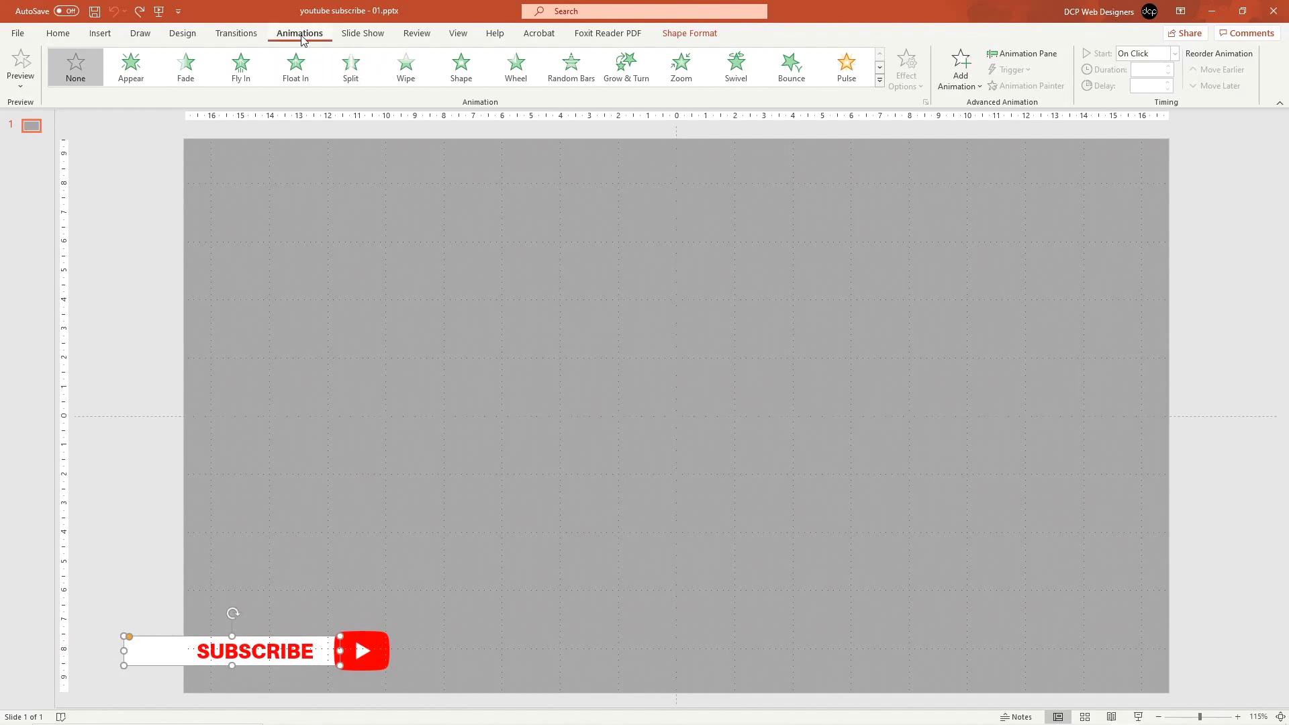
pyautogui.click(1025, 53)
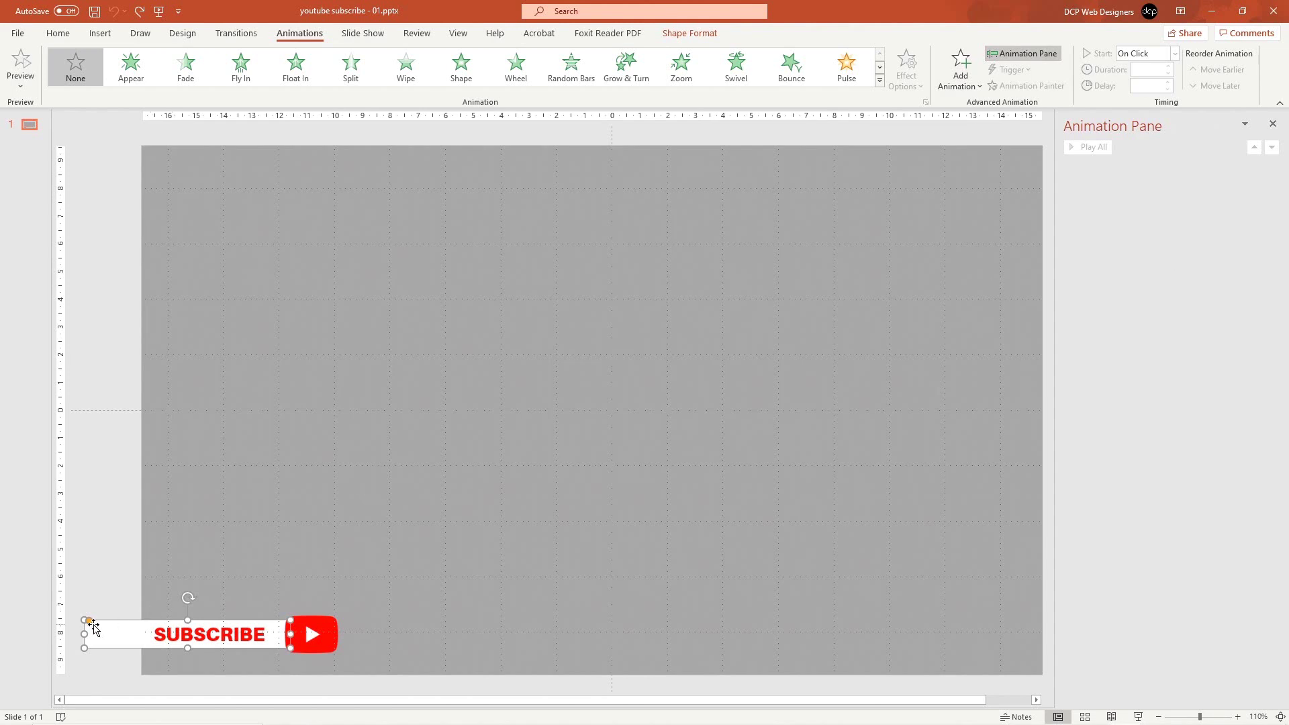
pyautogui.click(241, 67)
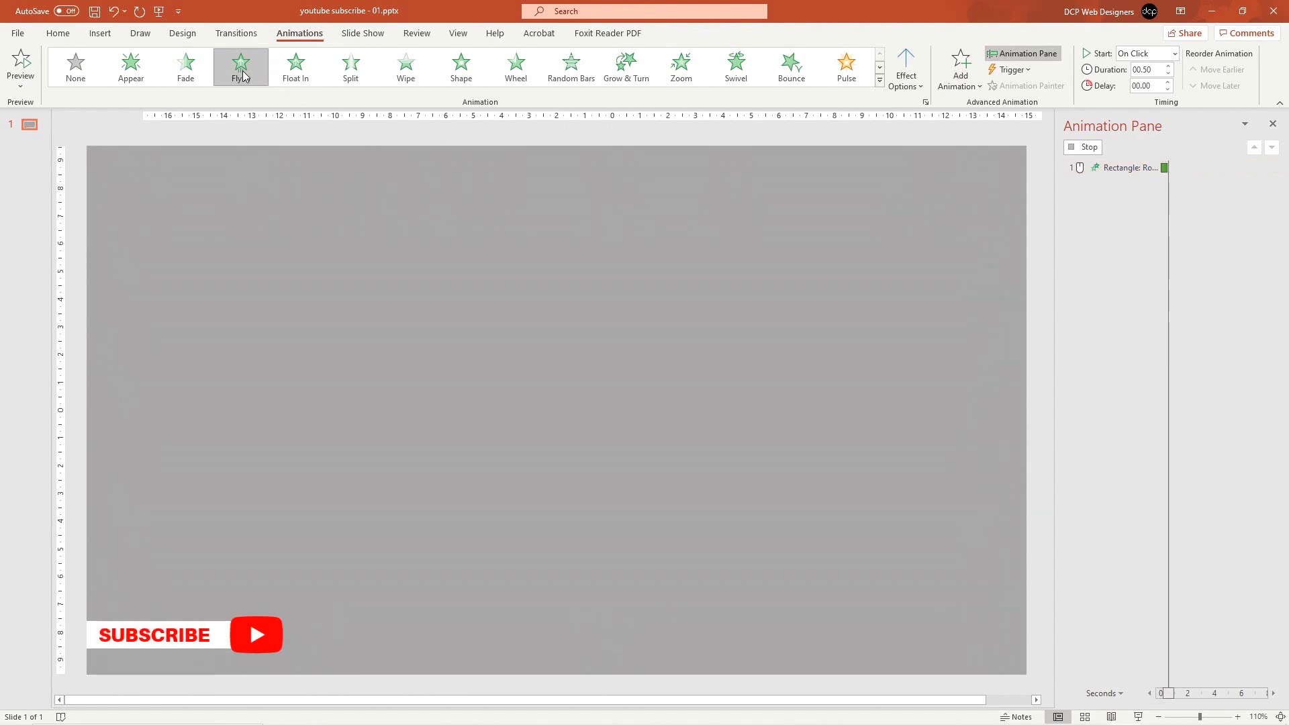
pyautogui.click(915, 73)
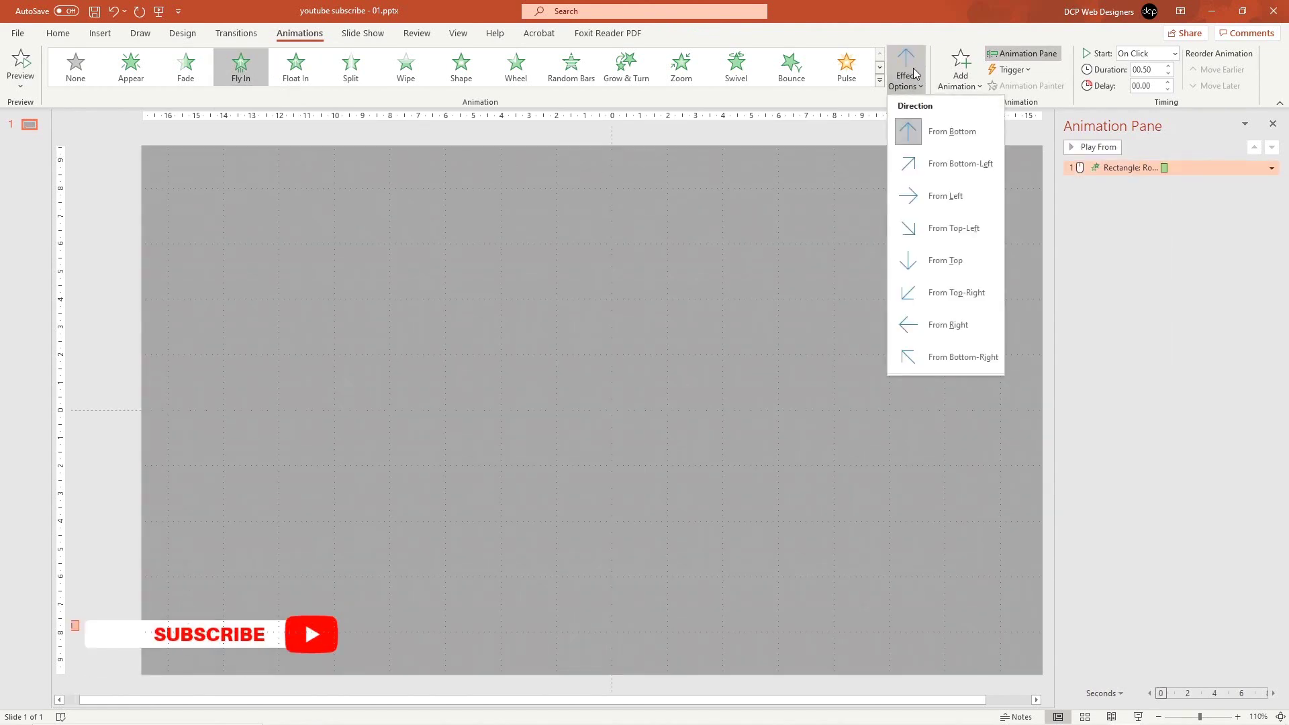
pyautogui.click(935, 196)
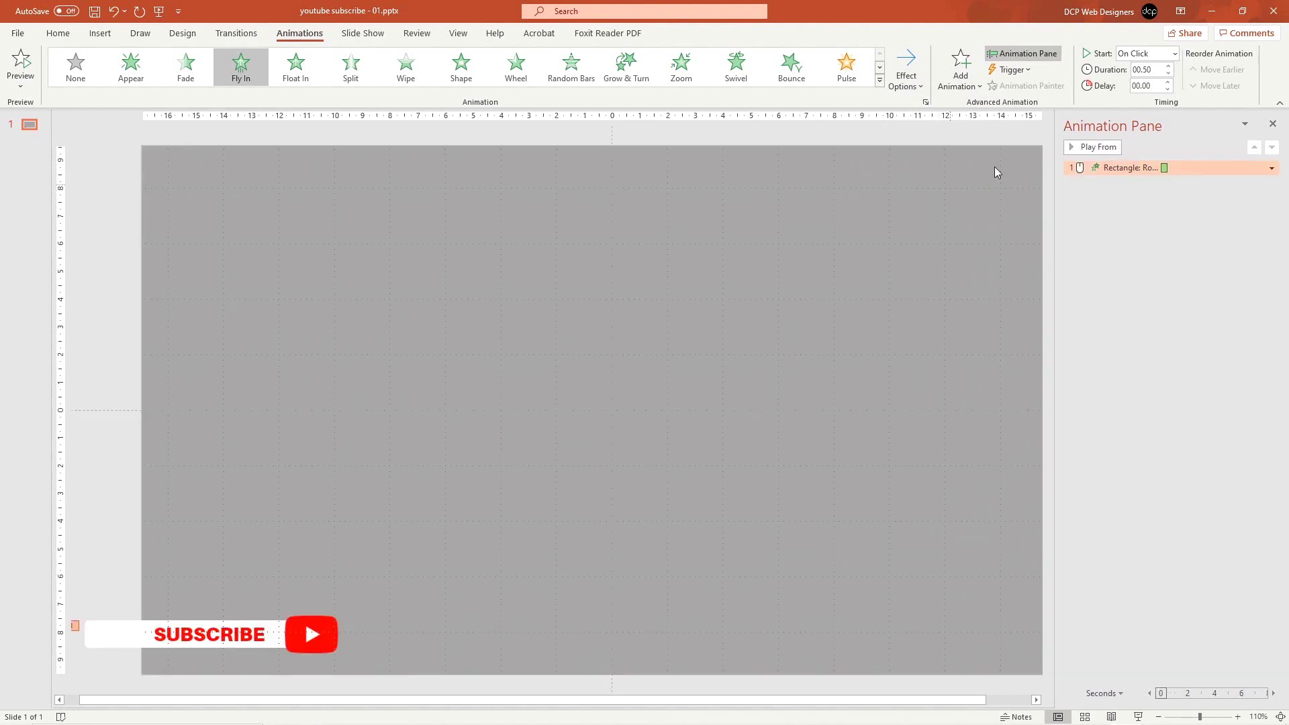
# Set the bar's Fly In to start With Previous, lasting 0.15 seconds, and preview it.
pyautogui.click(1149, 53)
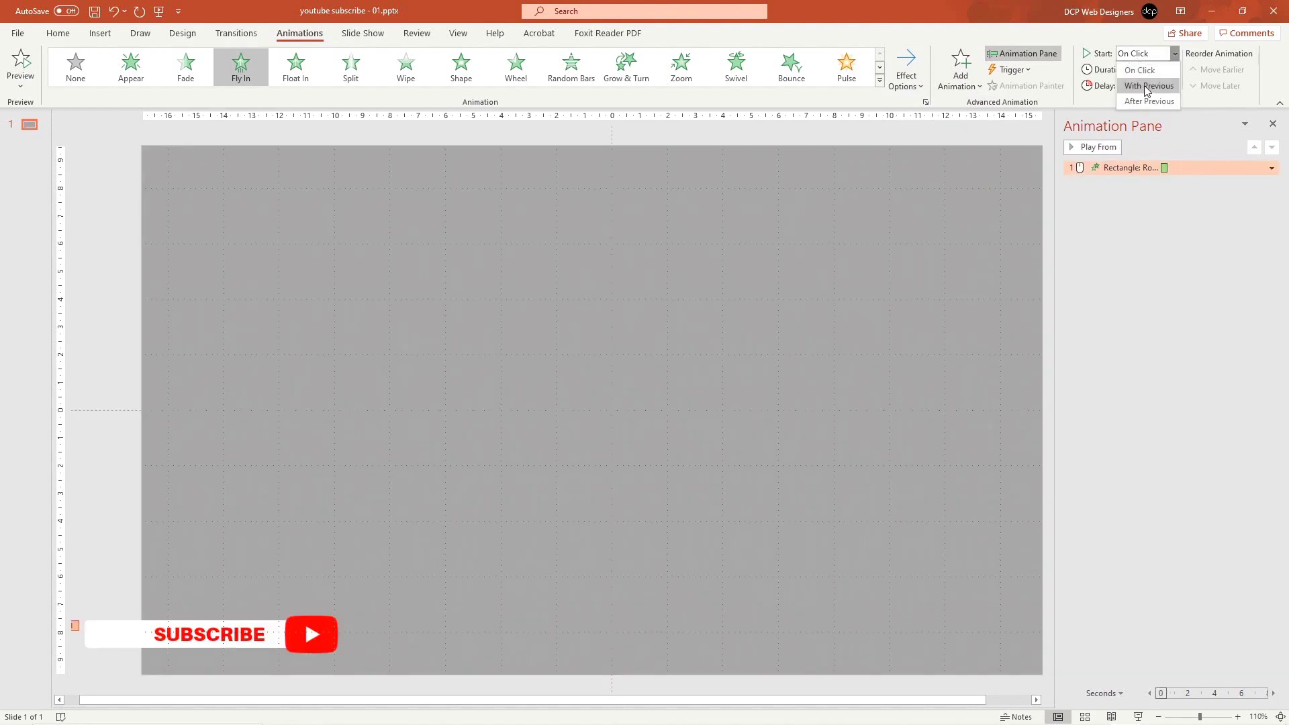
pyautogui.click(1145, 86)
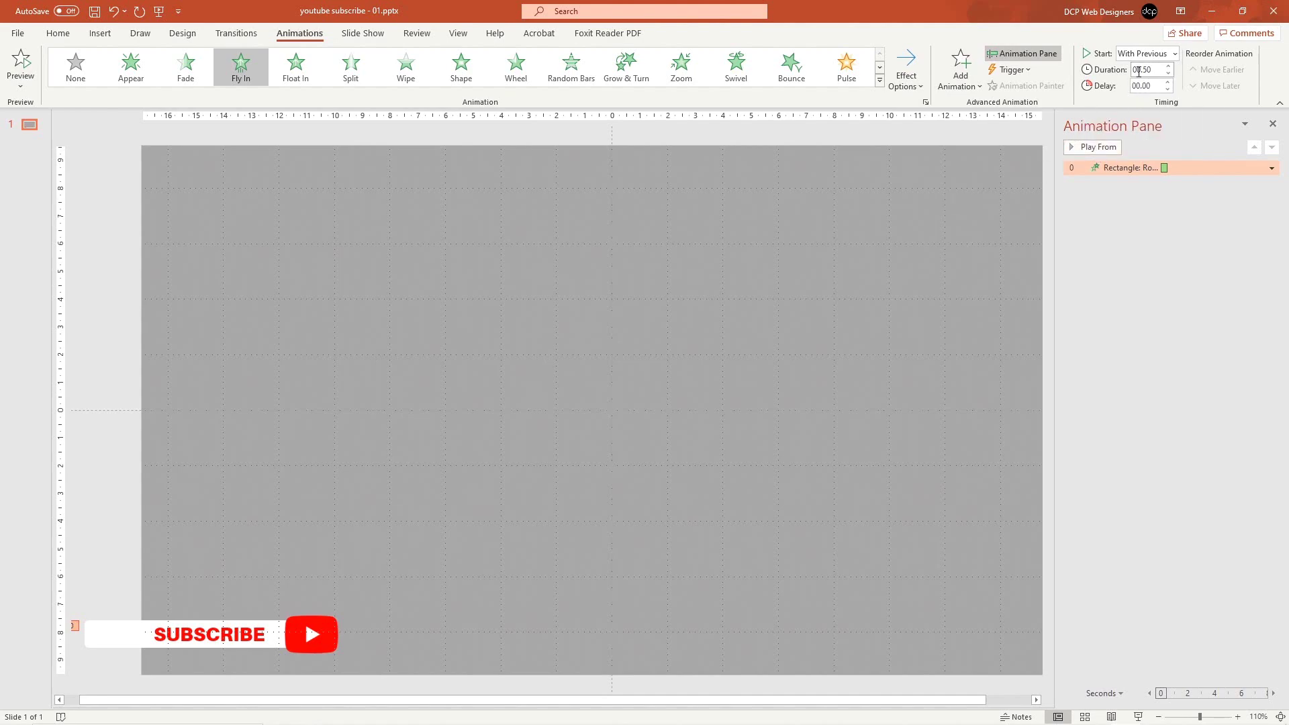
pyautogui.doubleClick(1146, 70)
pyautogui.write('0')
pyautogui.press('Return')
pyautogui.click(1107, 147)
pyautogui.click(248, 642)
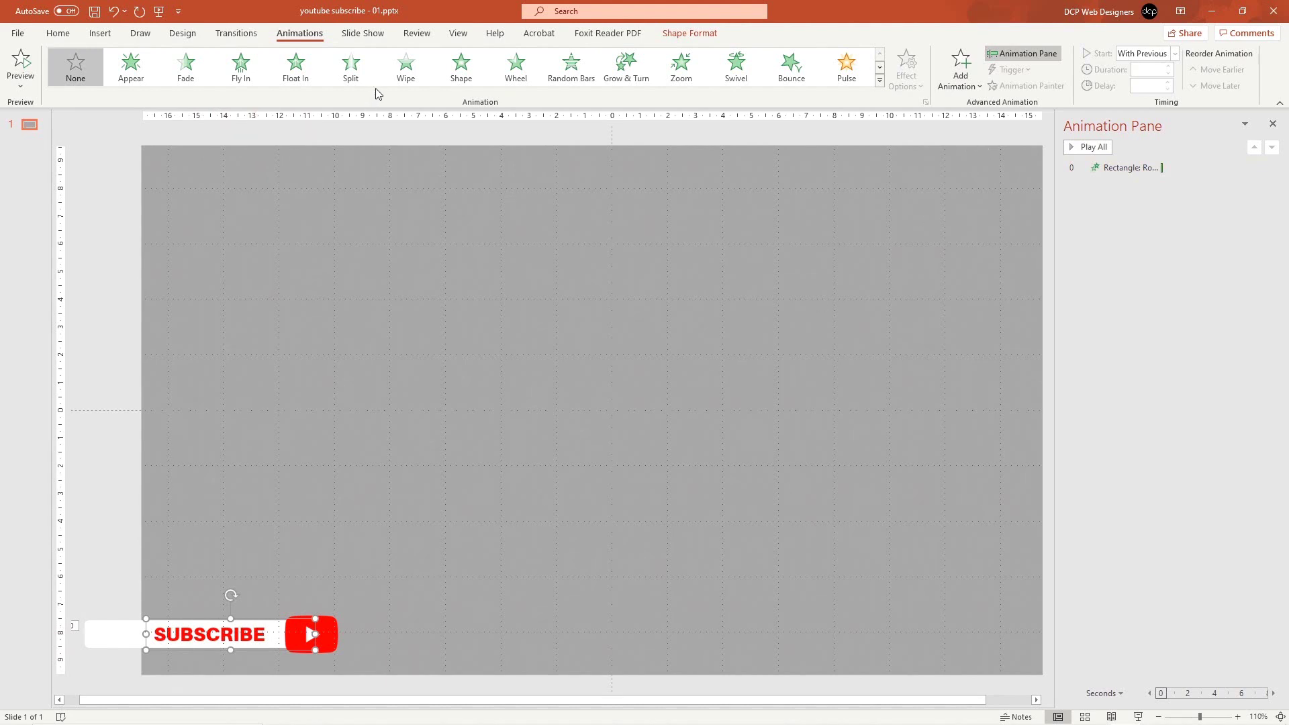
# Give the SUBSCRIBE text a Wipe entrance from the right.
pyautogui.click(412, 69)
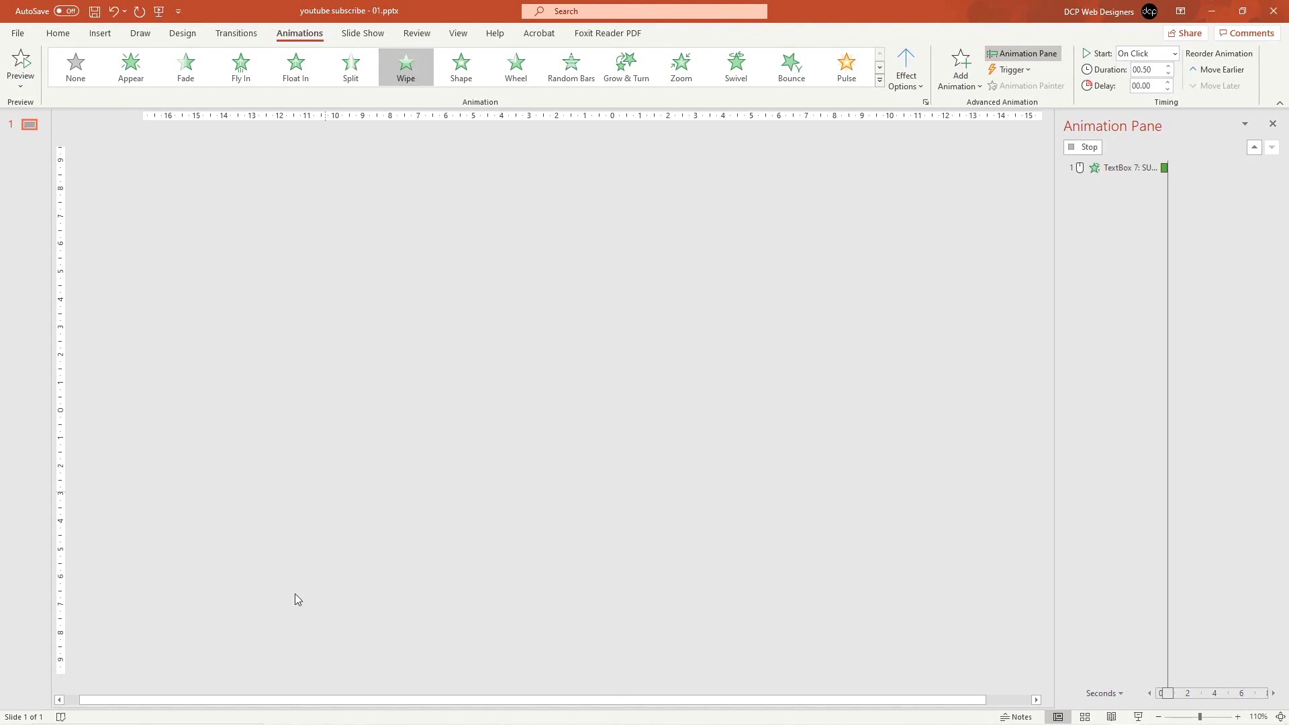
pyautogui.click(907, 76)
pyautogui.click(938, 195)
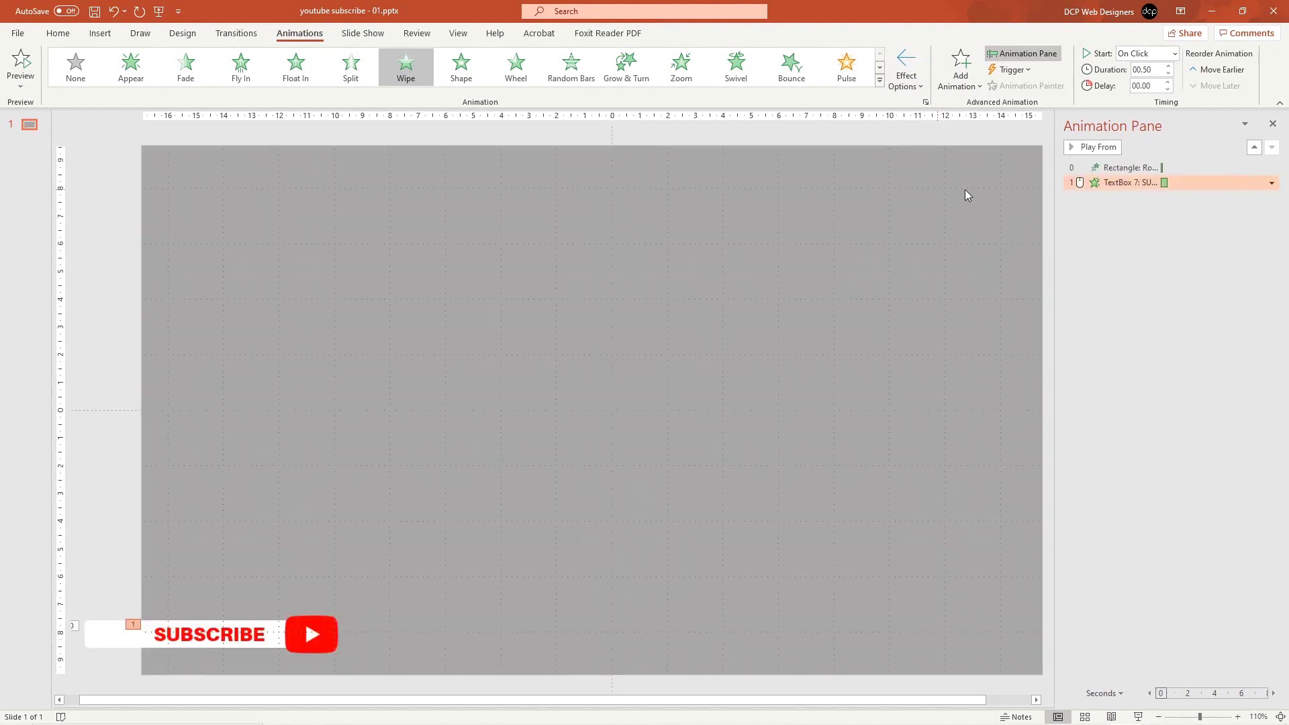
# Set the wipe to start After Previous for 0.25 seconds, then preview from the bar's animation.
pyautogui.click(1148, 55)
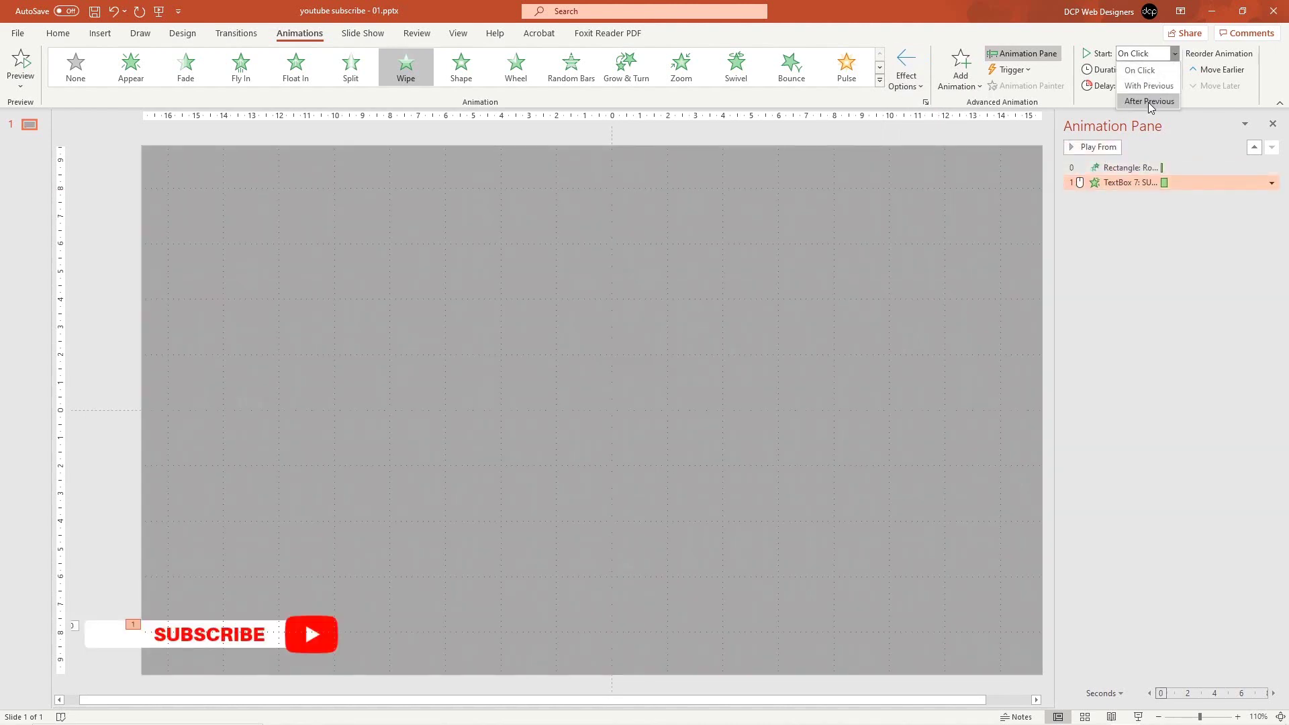
pyautogui.click(1149, 101)
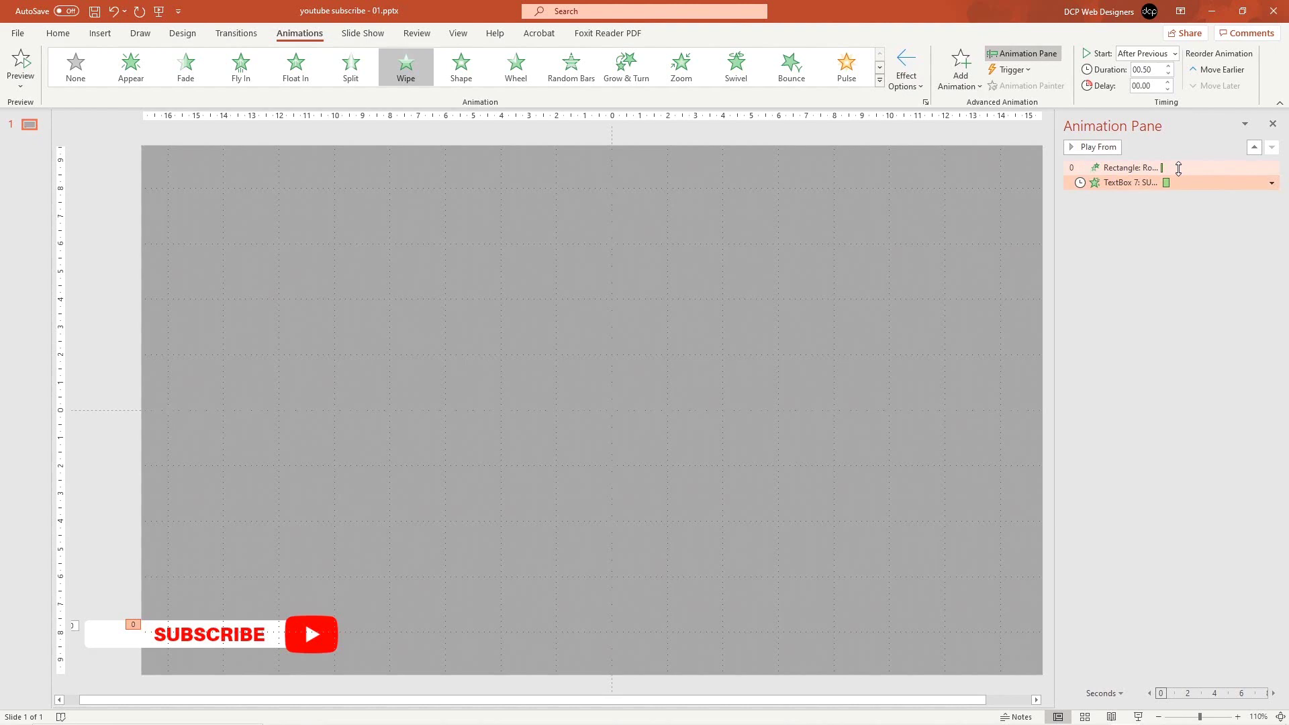
pyautogui.click(1152, 70)
pyautogui.write('0.25')
pyautogui.press('Return')
pyautogui.click(1126, 168)
pyautogui.click(1093, 148)
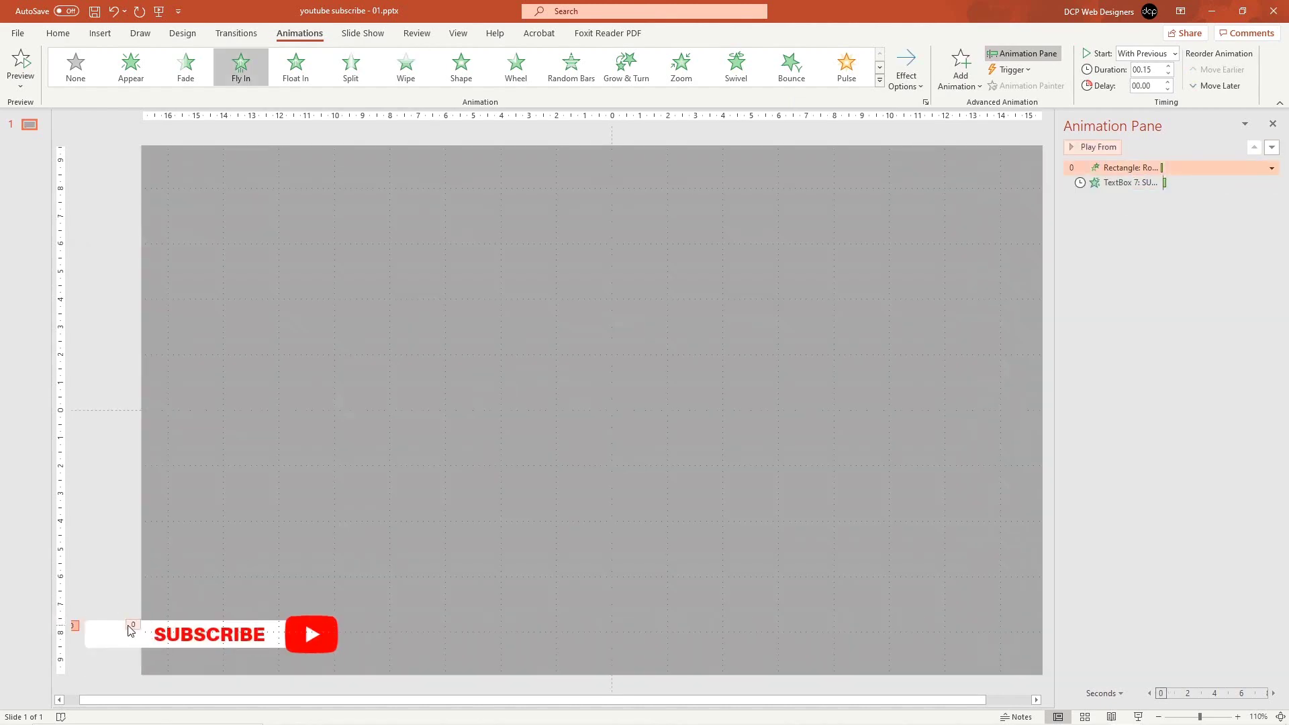
# Nudge the YouTube logo slightly to the right.
pyautogui.click(312, 631)
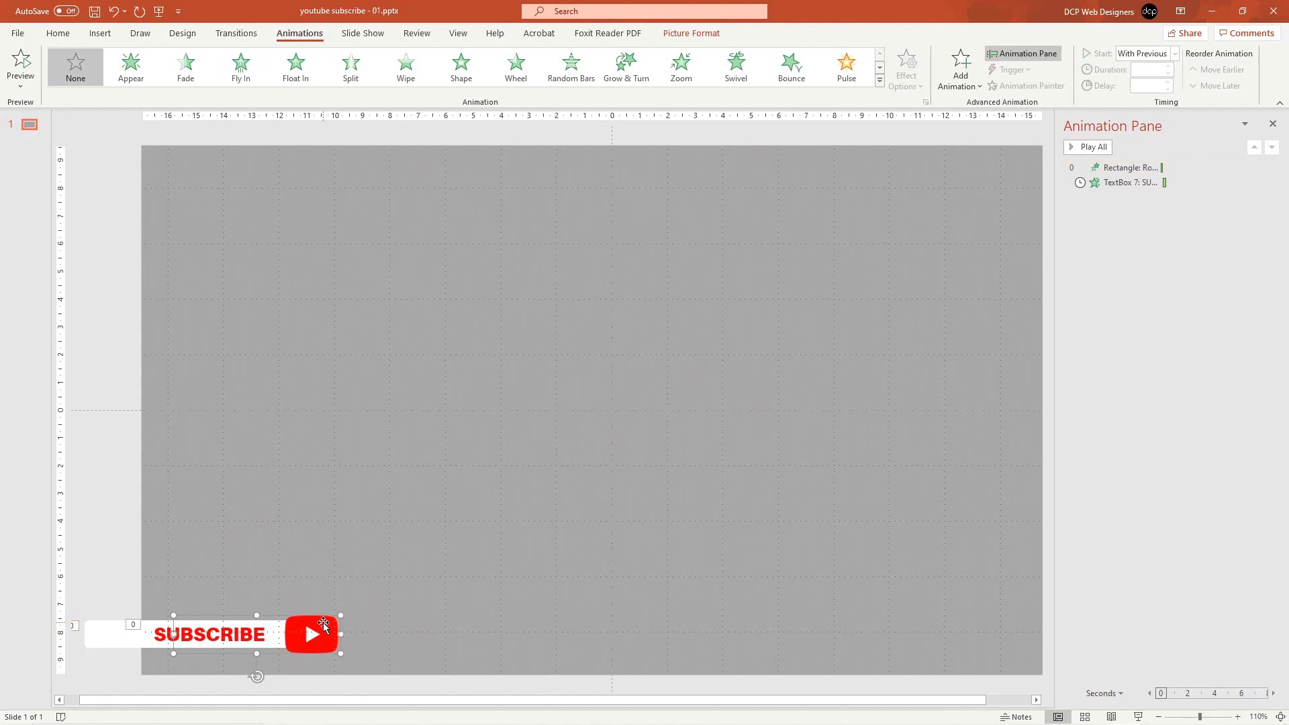
pyautogui.press('Right')
pyautogui.press('Right')
pyautogui.press('Right')
pyautogui.press('Right')
pyautogui.press('Right')
pyautogui.press('Right')
pyautogui.press('Right')
pyautogui.hotkey('ctrl', 'Right')
pyautogui.hotkey('ctrl', 'Right')
pyautogui.hotkey('ctrl', 'Right')
pyautogui.hotkey('ctrl', 'Right')
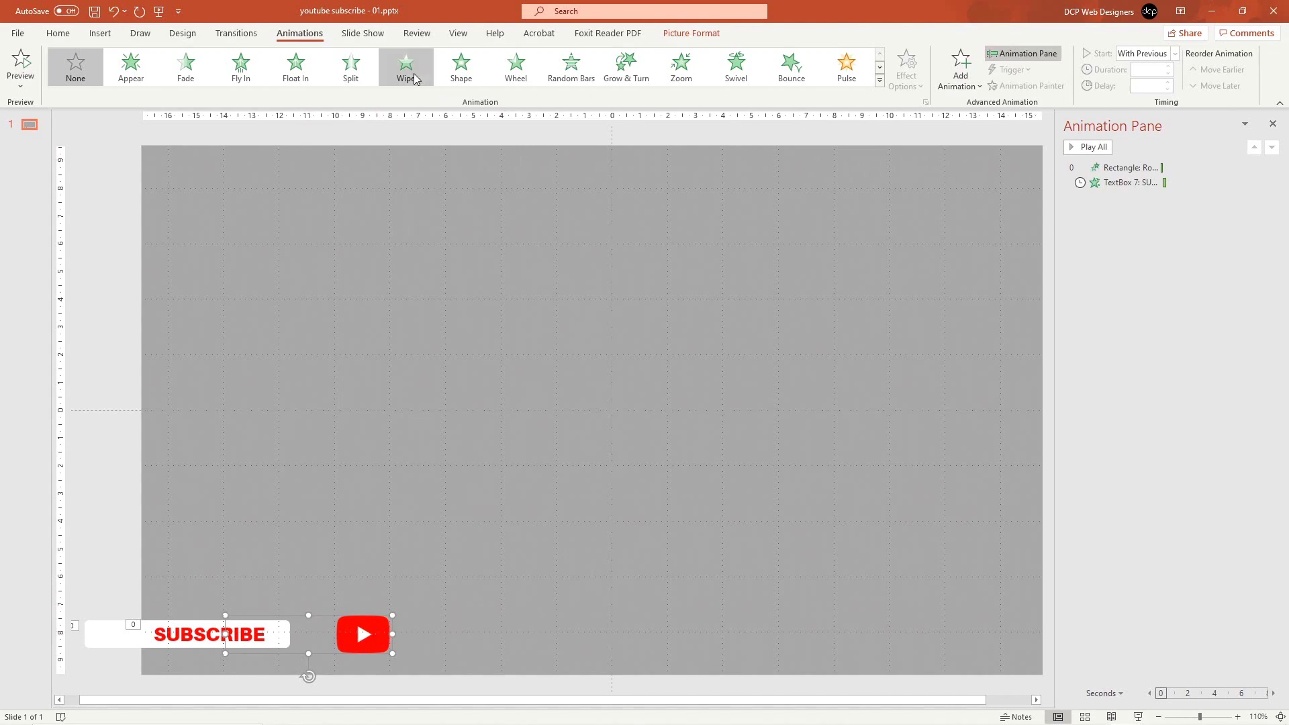
# Give the logo a Fade entrance lasting 0.25 seconds, starting After Previous.
pyautogui.click(199, 76)
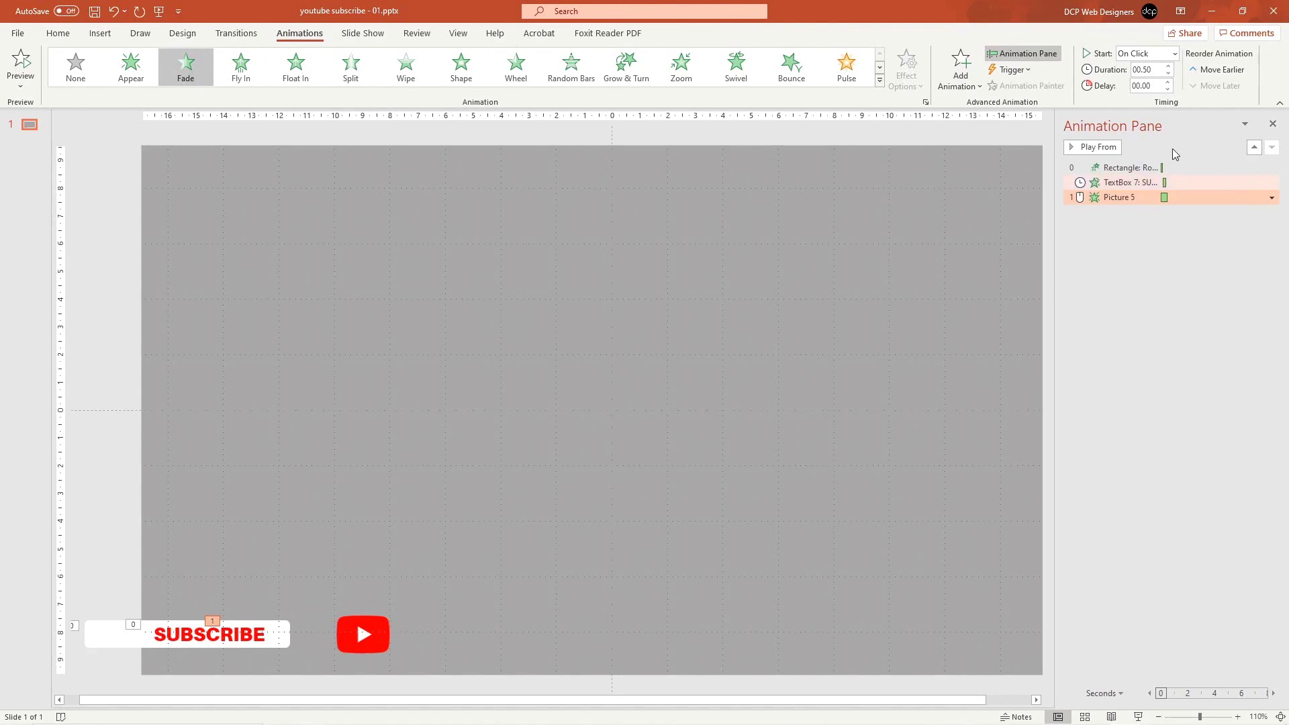
pyautogui.doubleClick(1143, 69)
pyautogui.write('0.25')
pyautogui.click(1174, 54)
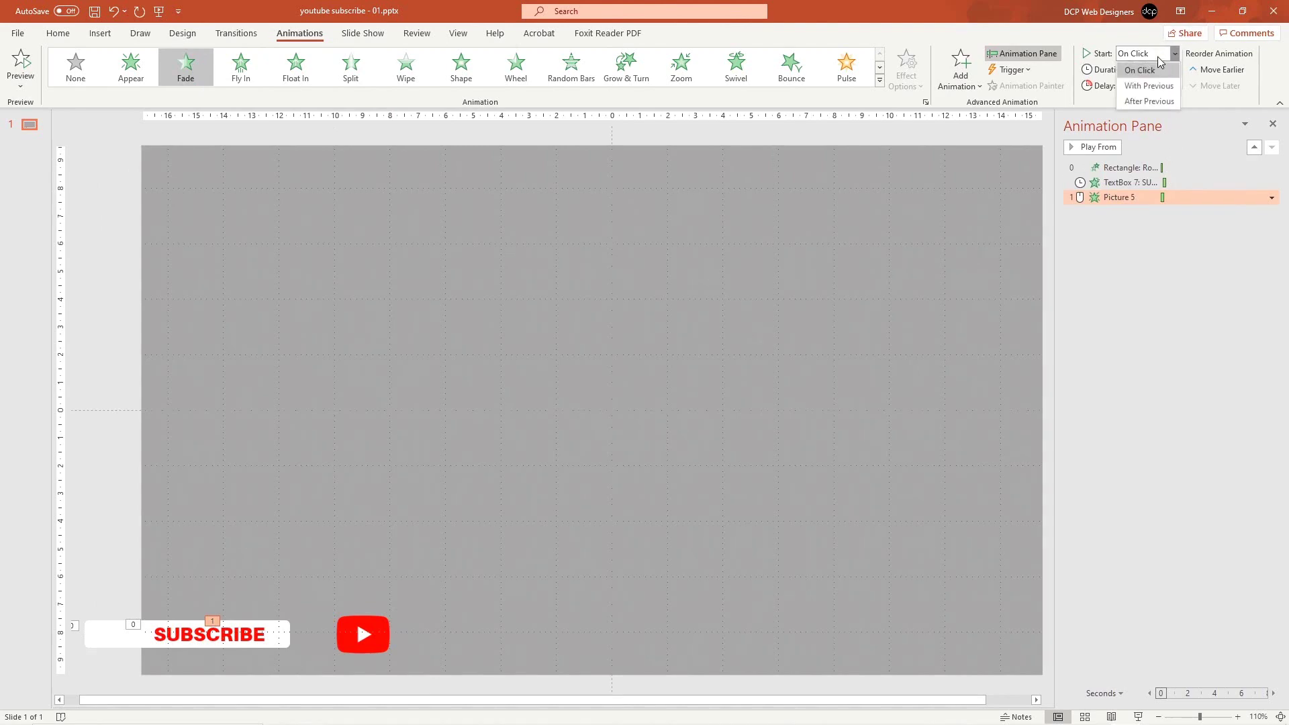
pyautogui.click(1148, 101)
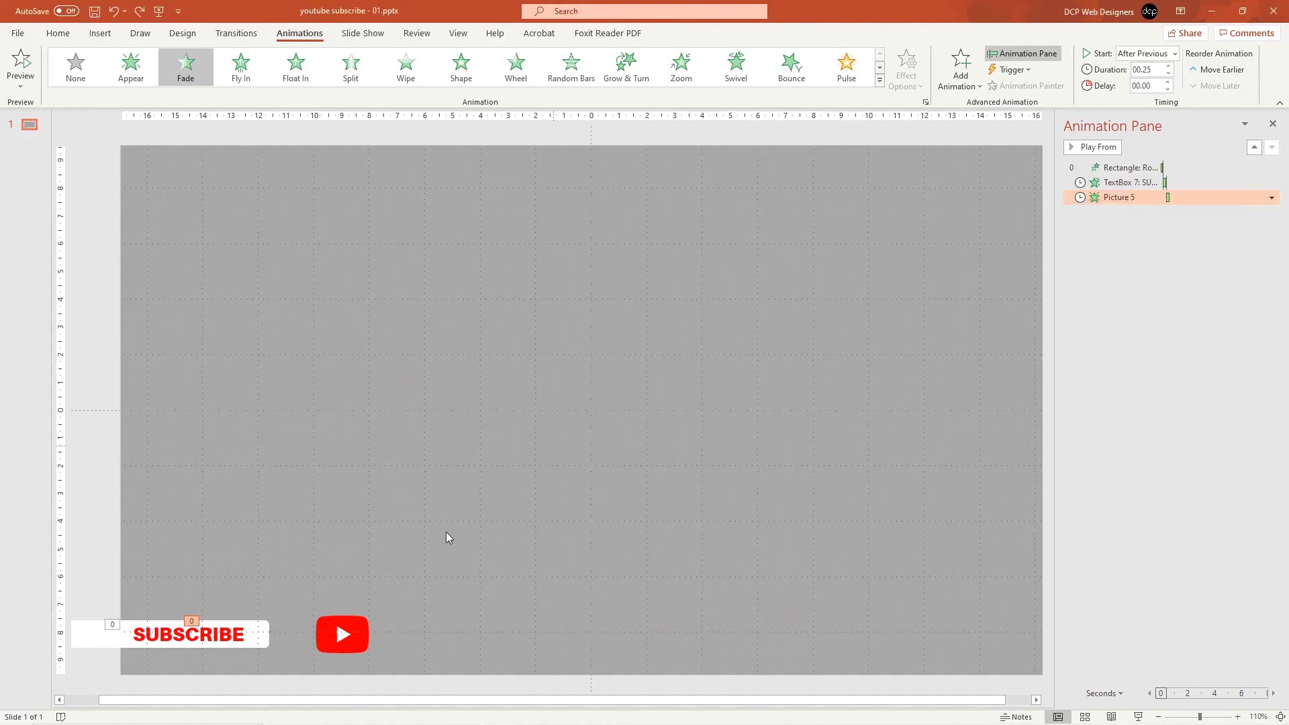
# Add a Lines motion path to the logo, starting After Previous with 0.25 second duration.
pyautogui.click(961, 71)
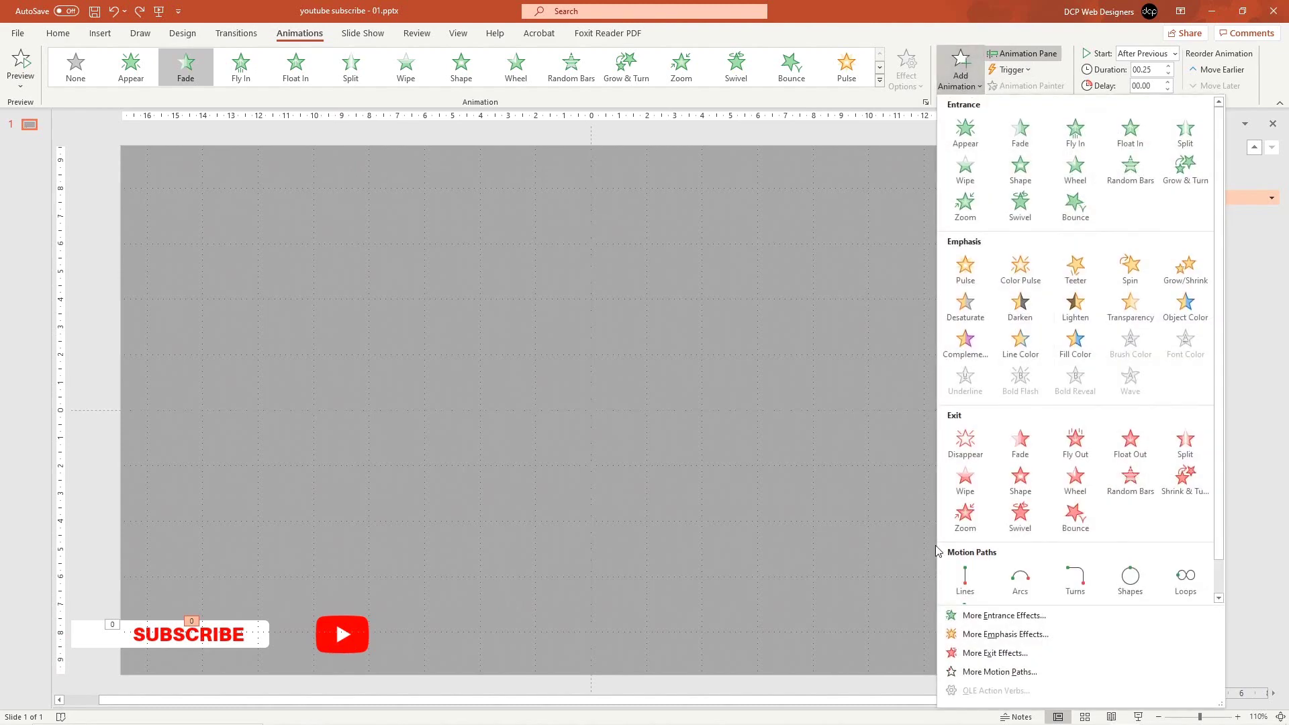
pyautogui.click(965, 581)
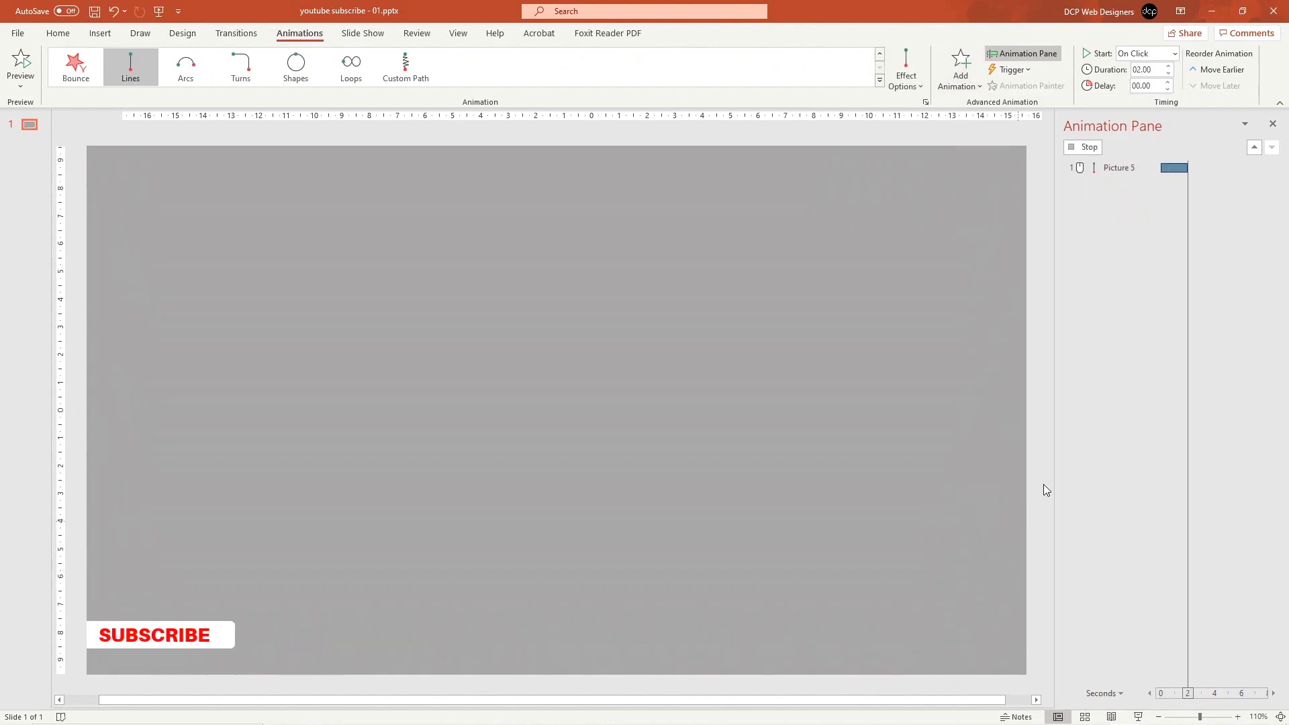
pyautogui.click(1174, 53)
pyautogui.click(1148, 101)
pyautogui.click(1146, 69)
pyautogui.write('0.25')
pyautogui.press('Return')
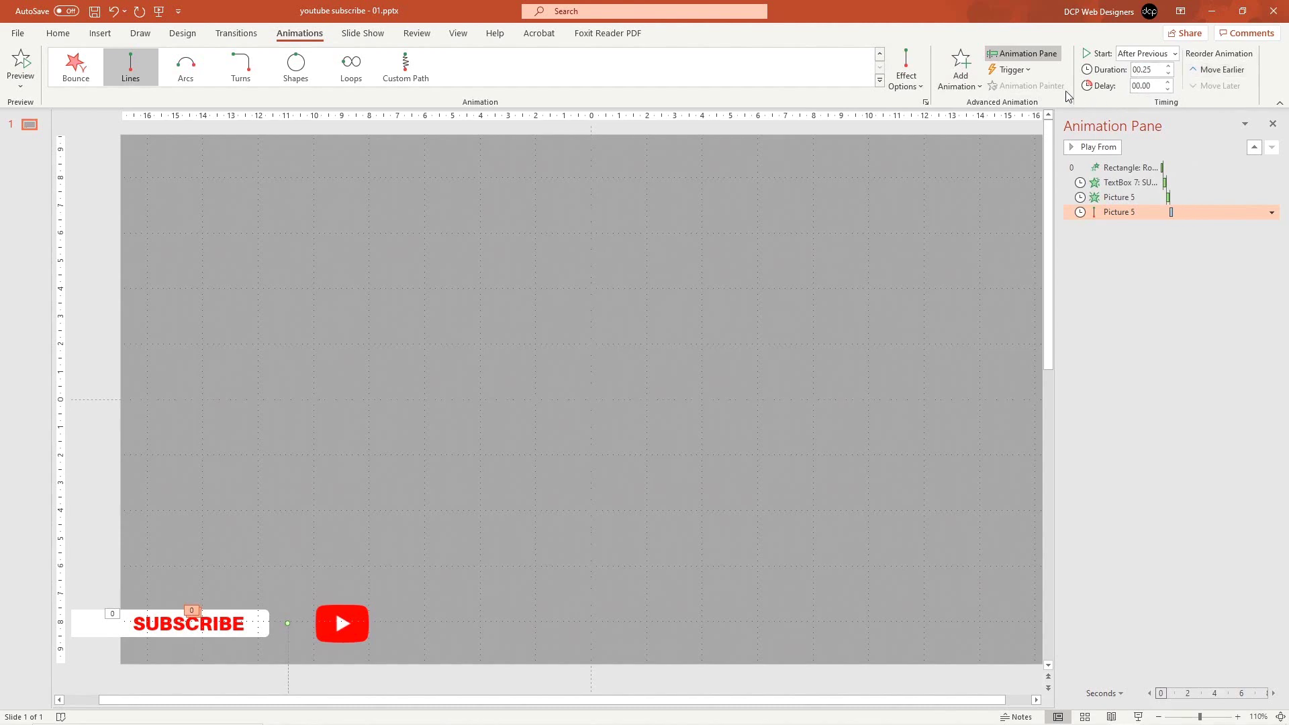
# Set the logo's motion path direction, choosing Right and then switching to Left.
pyautogui.click(905, 74)
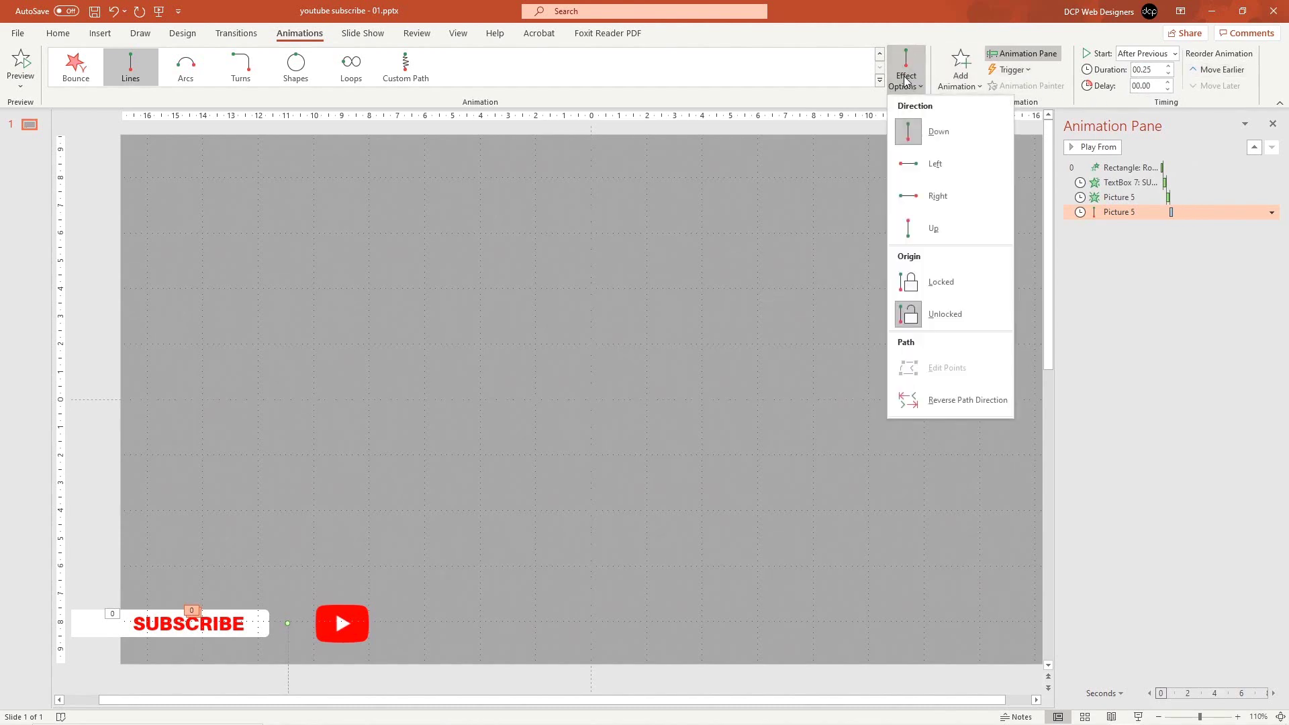
pyautogui.click(938, 197)
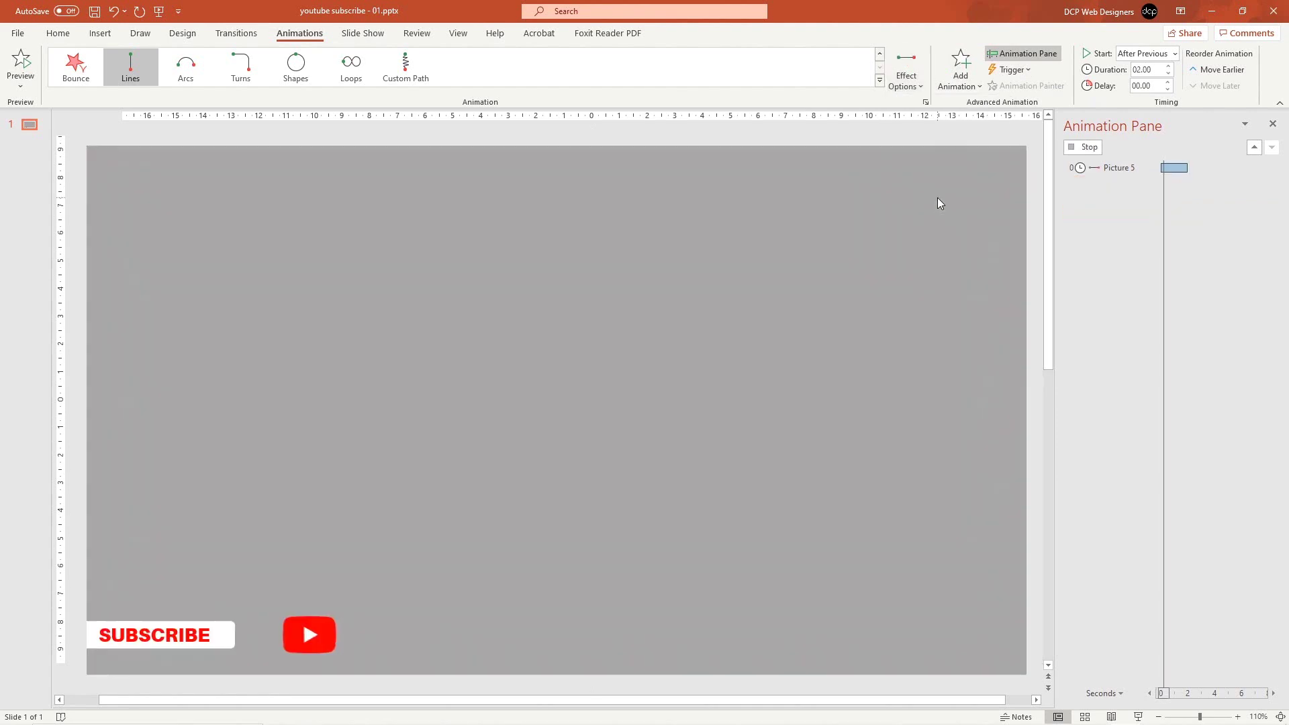
pyautogui.click(910, 87)
pyautogui.click(921, 160)
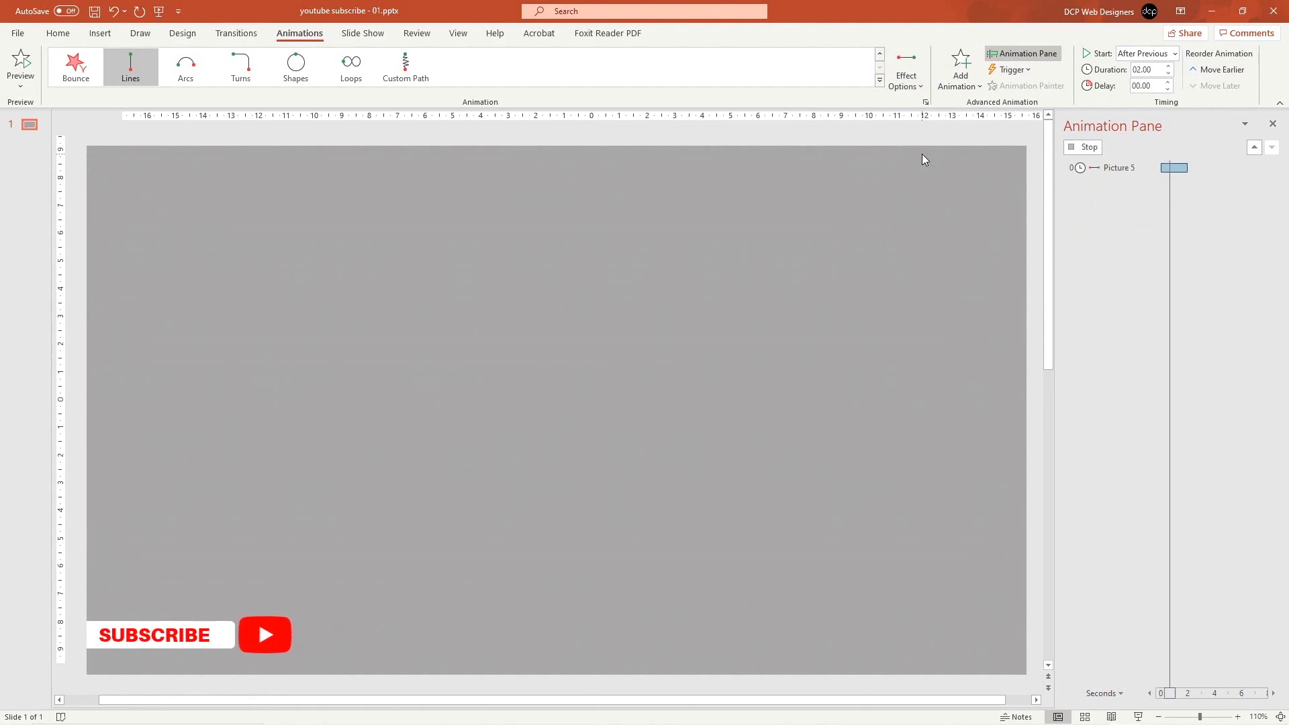